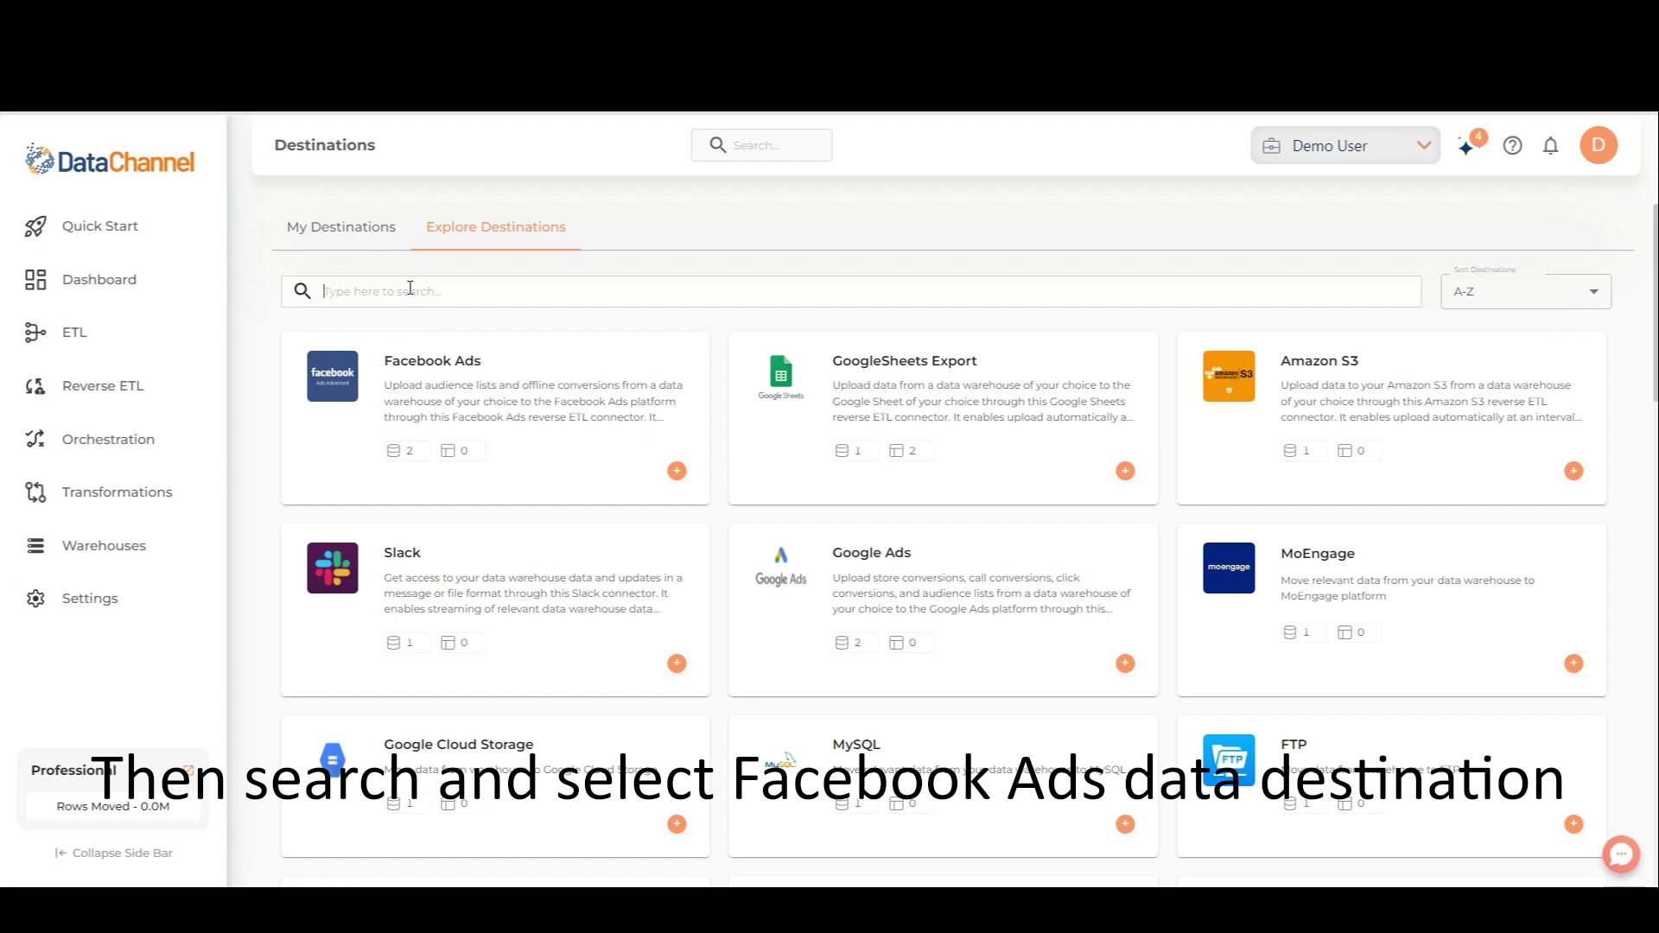
Step: Search the available destinations for "Face" and open the Facebook Ads destination
left_click(410, 288)
type("Face")
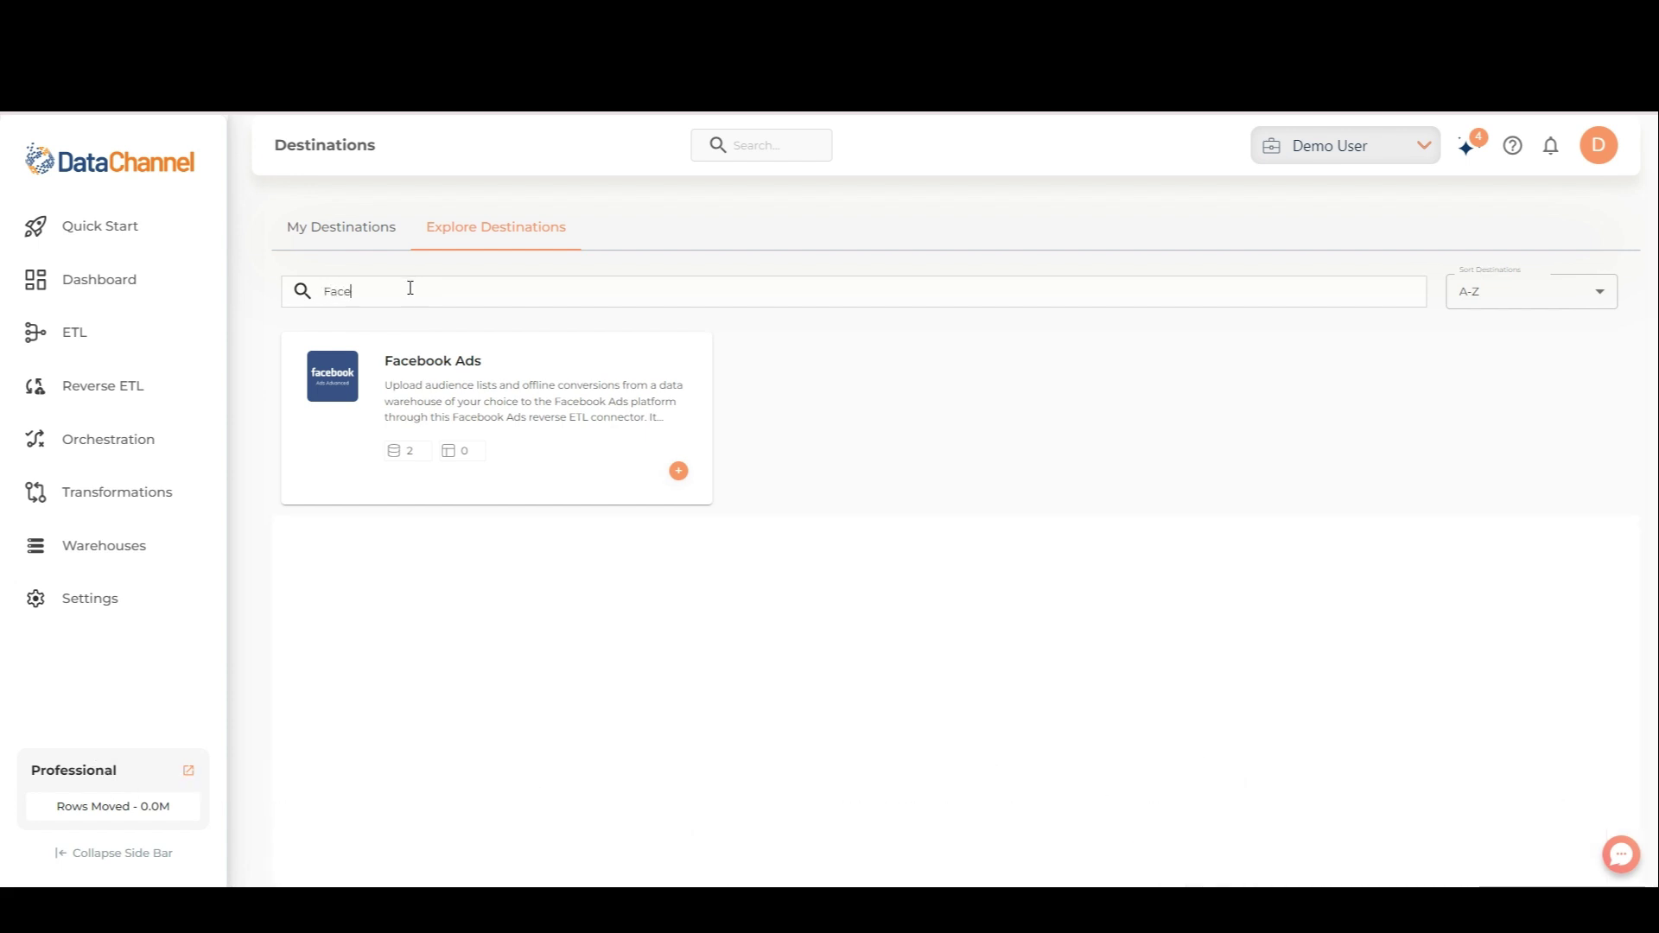
left_click(478, 407)
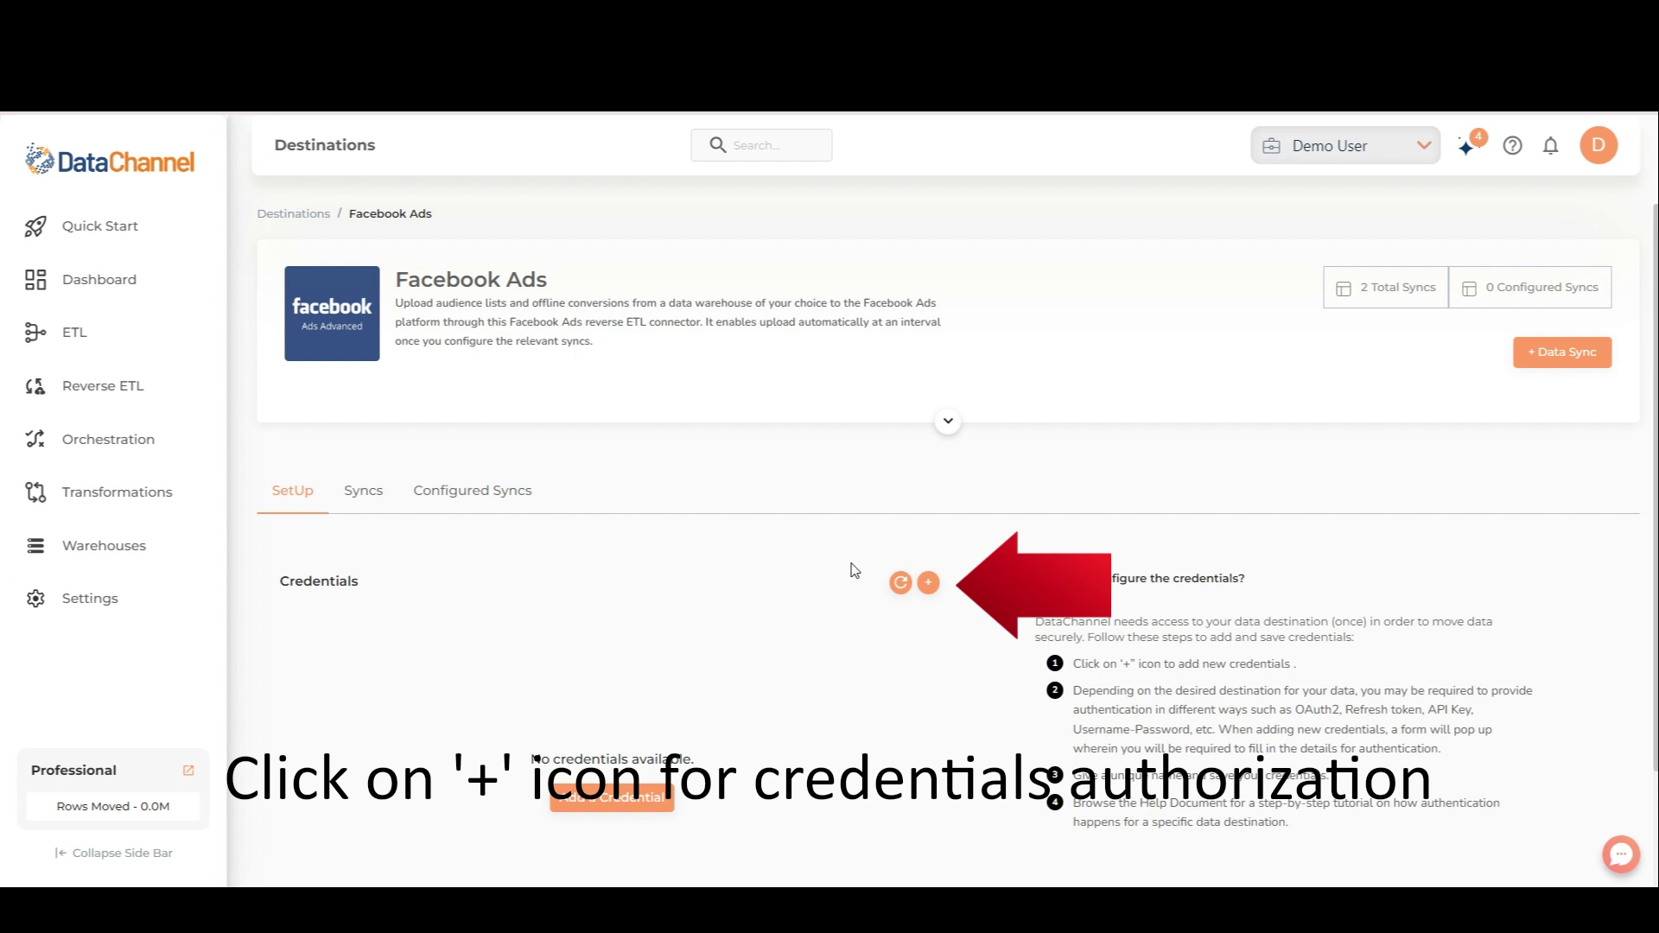
Step: Add a new Facebook Ads credential named "Demo" and save it
left_click(928, 583)
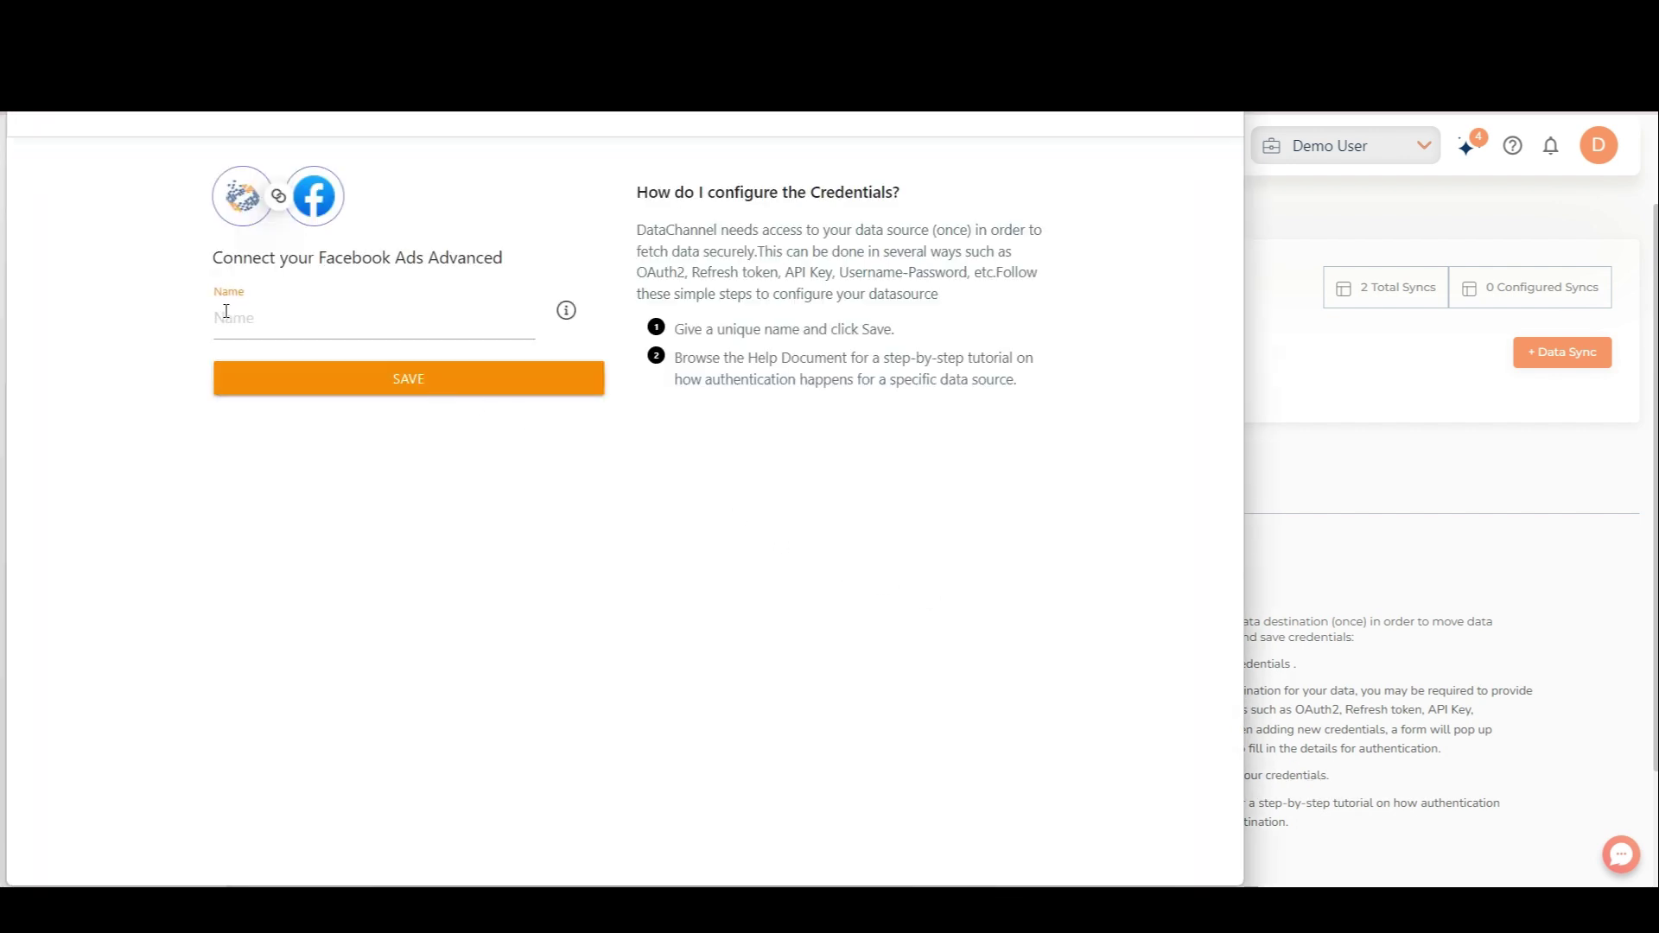
type("Demo")
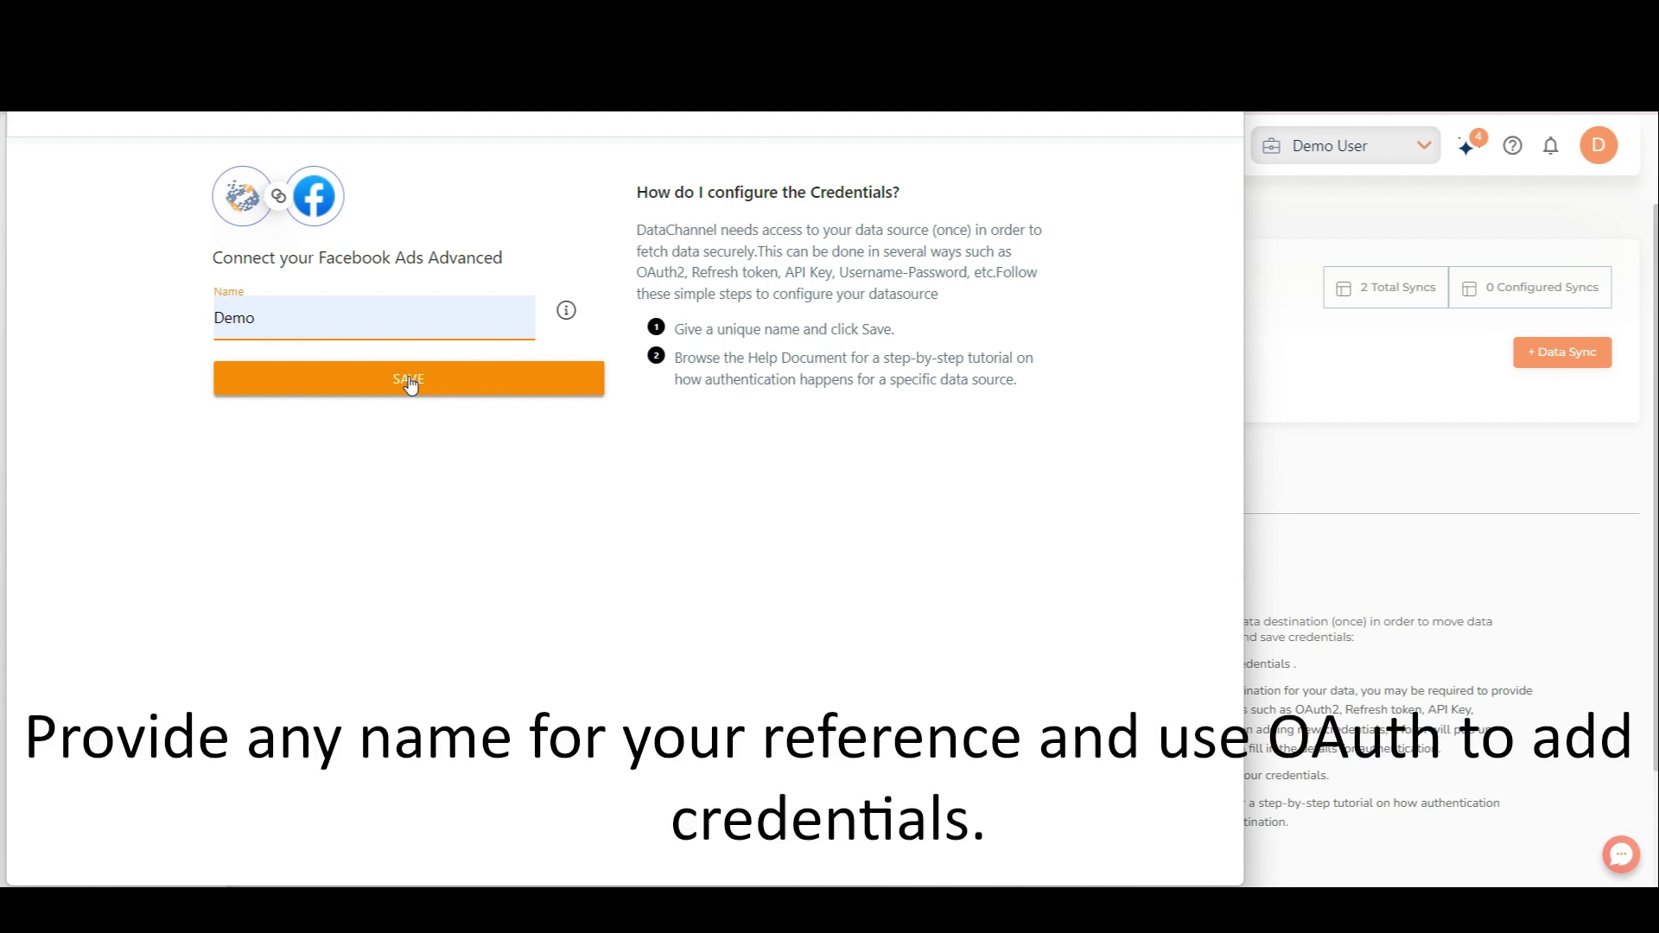
left_click(410, 386)
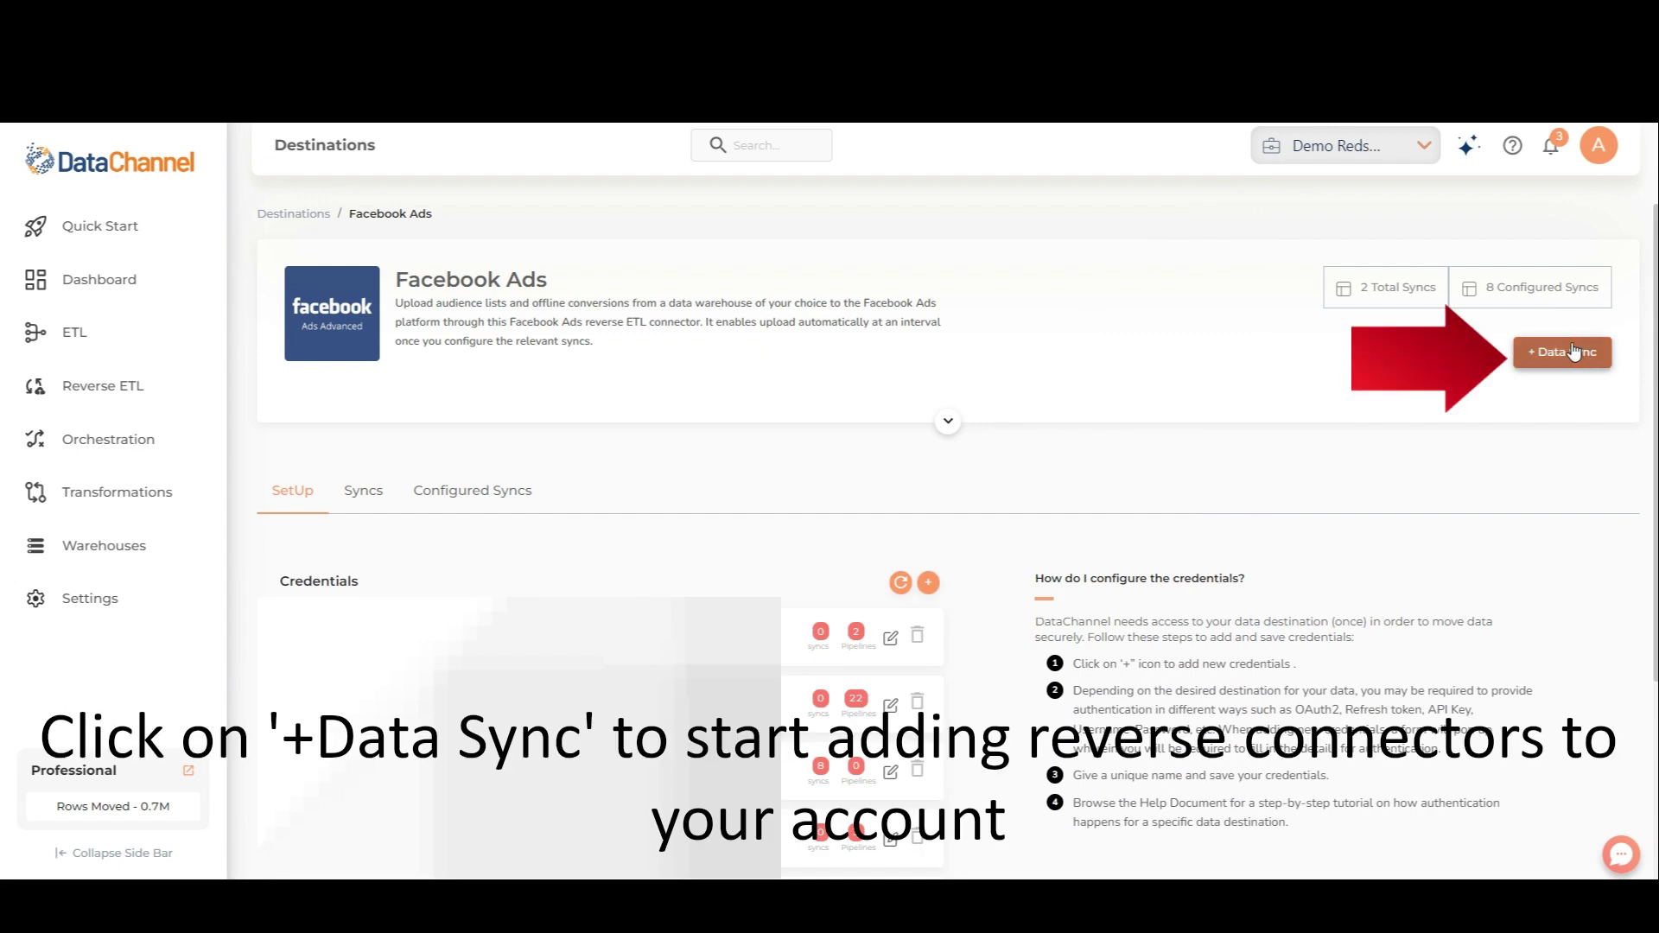
Step: Start a new Facebook Ads data sync using the first listed credential and the Offline Conversions sync type
left_click(1571, 353)
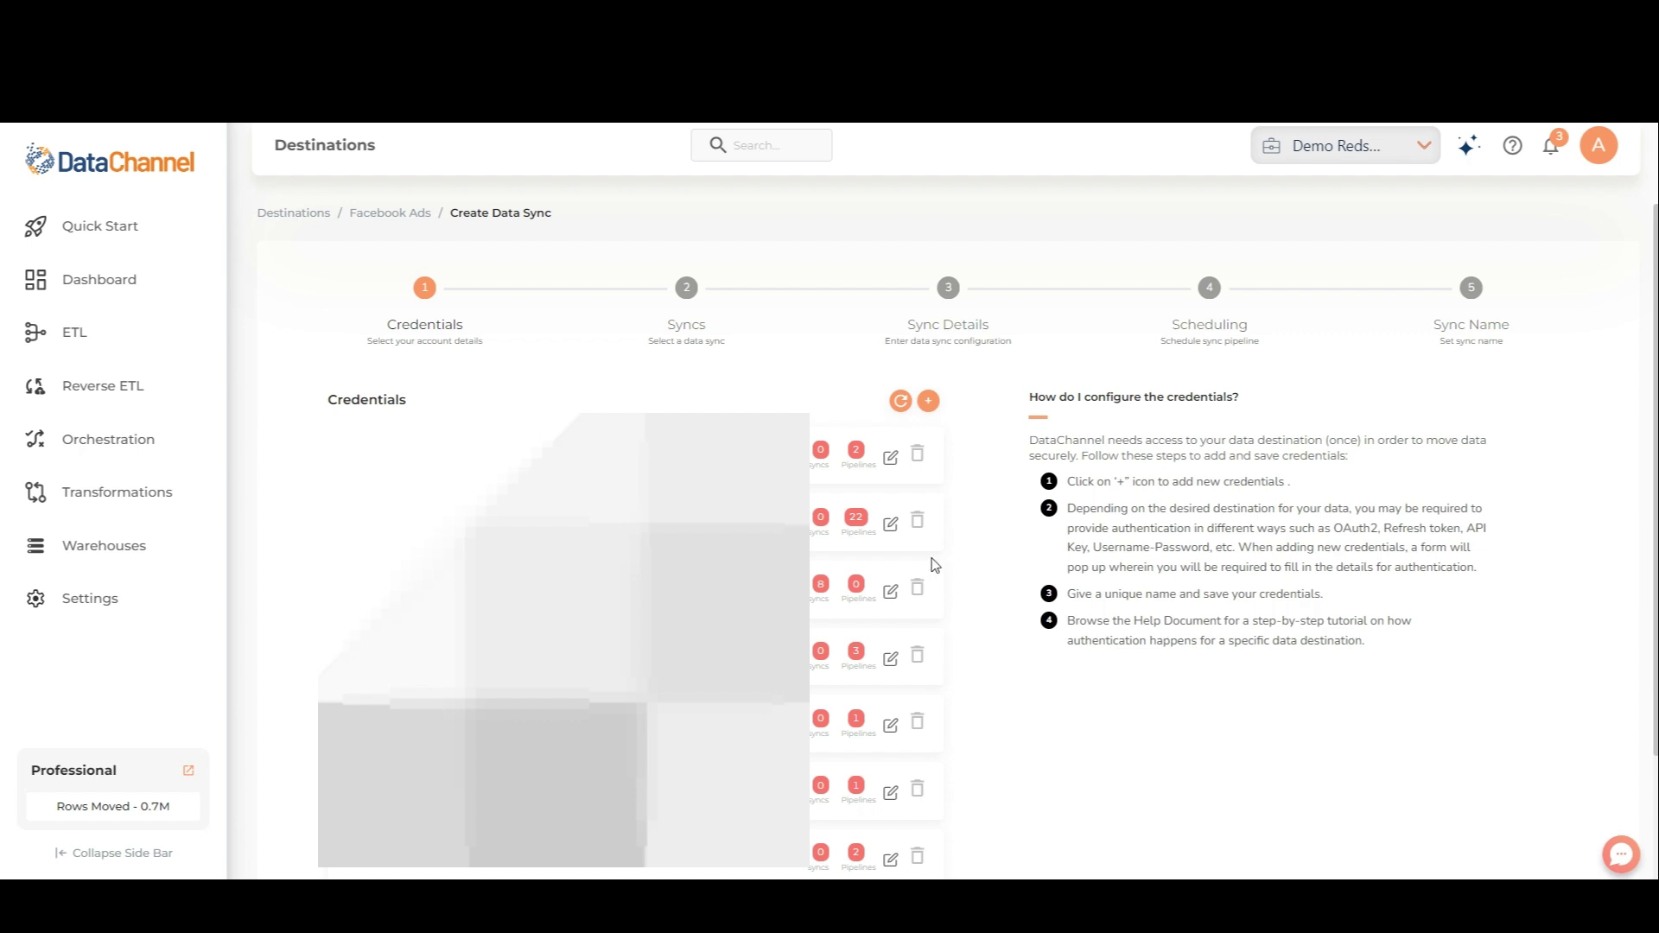
left_click(873, 475)
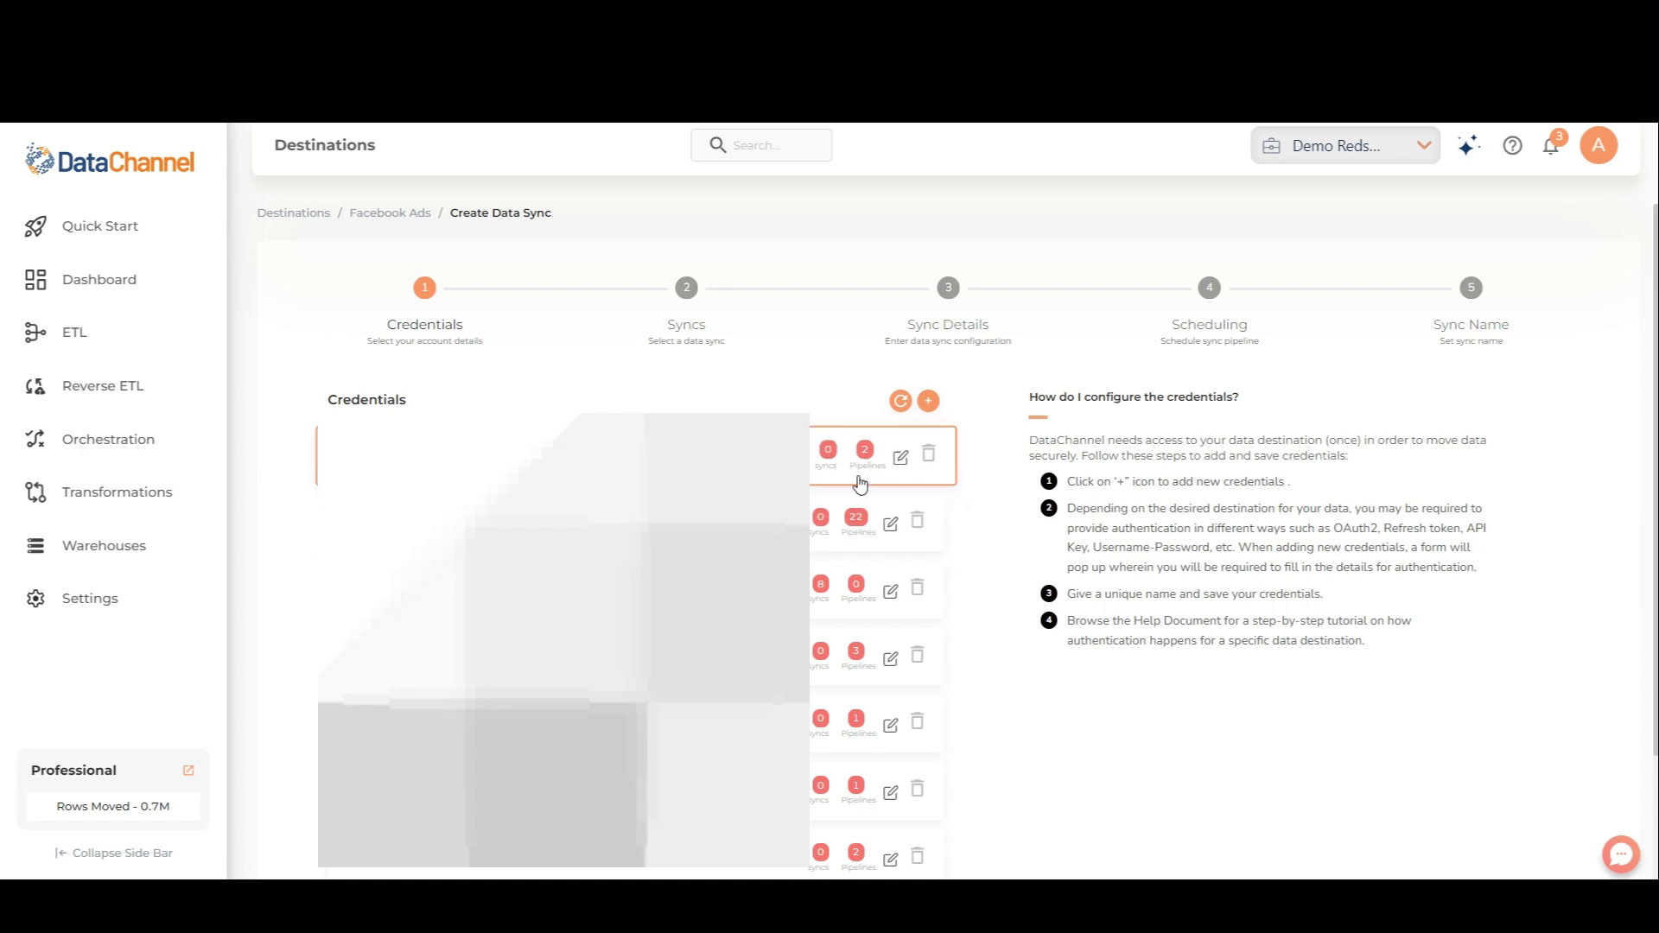
scroll(1055, 648, "down", 2)
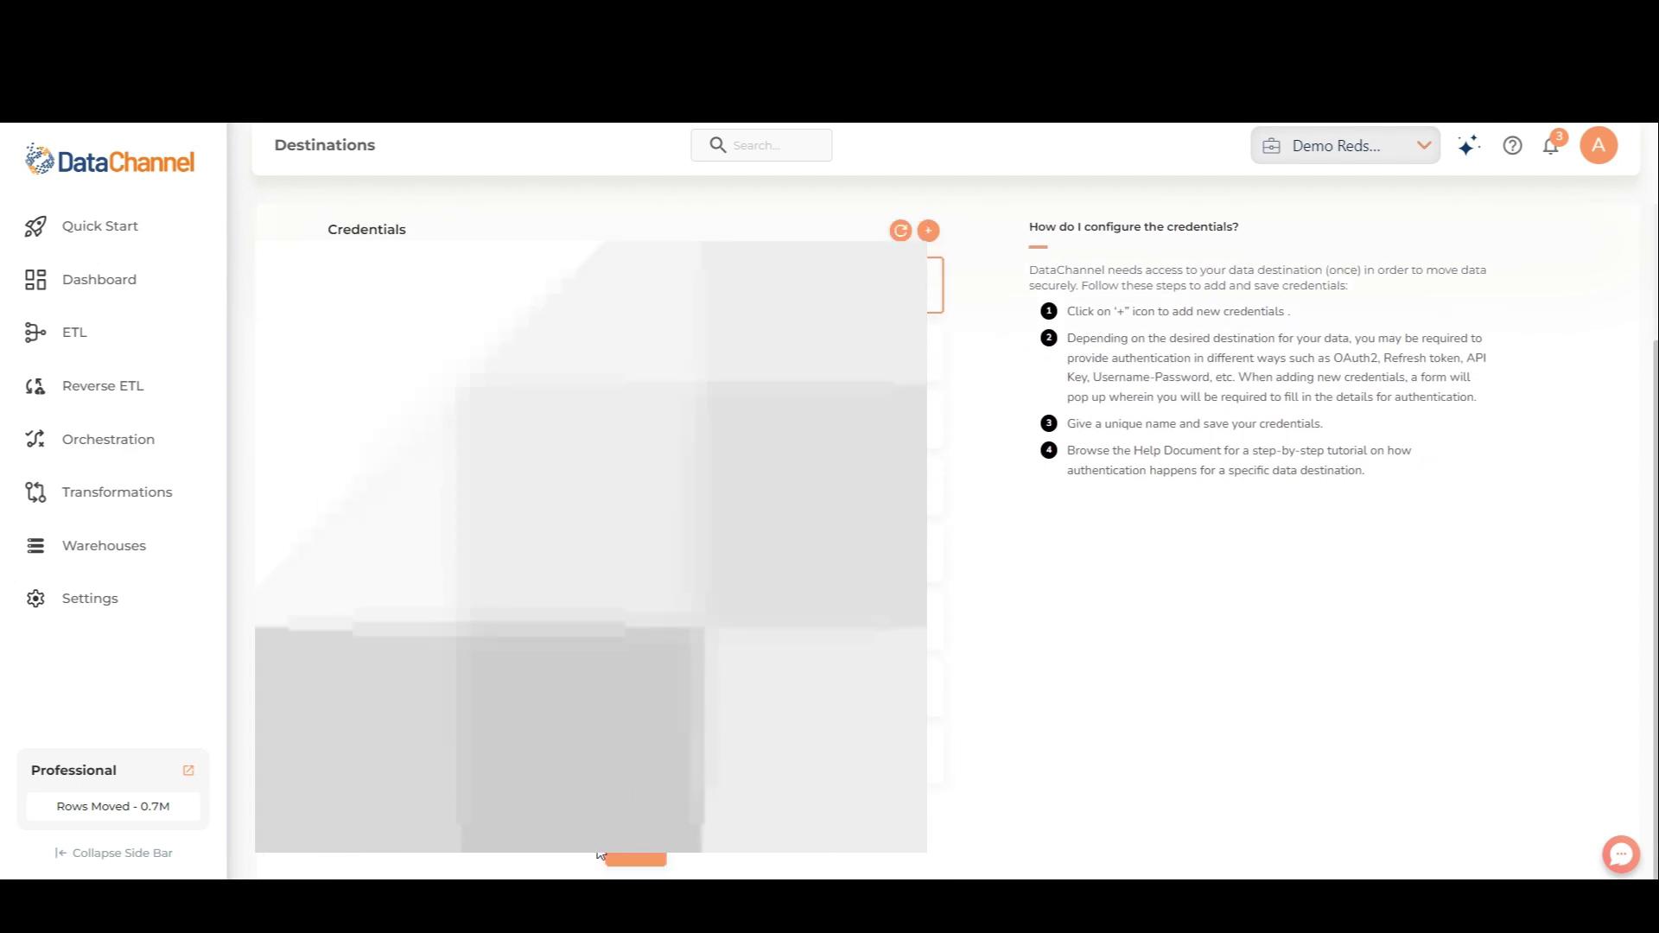
left_click(637, 850)
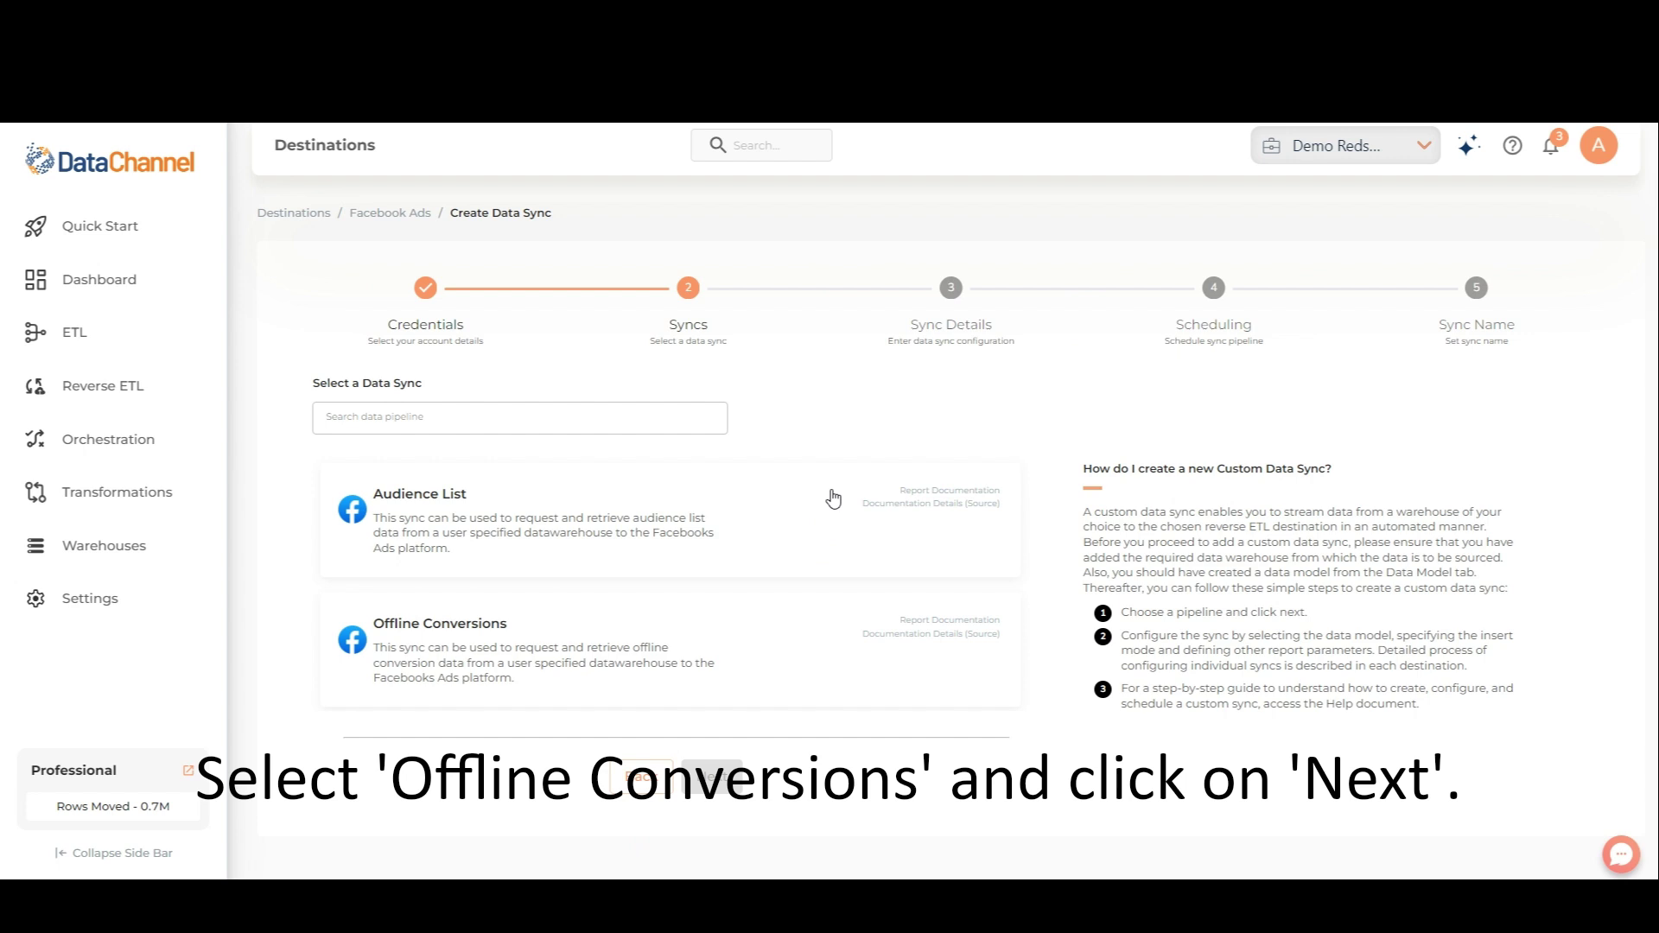
left_click(616, 635)
left_click(746, 776)
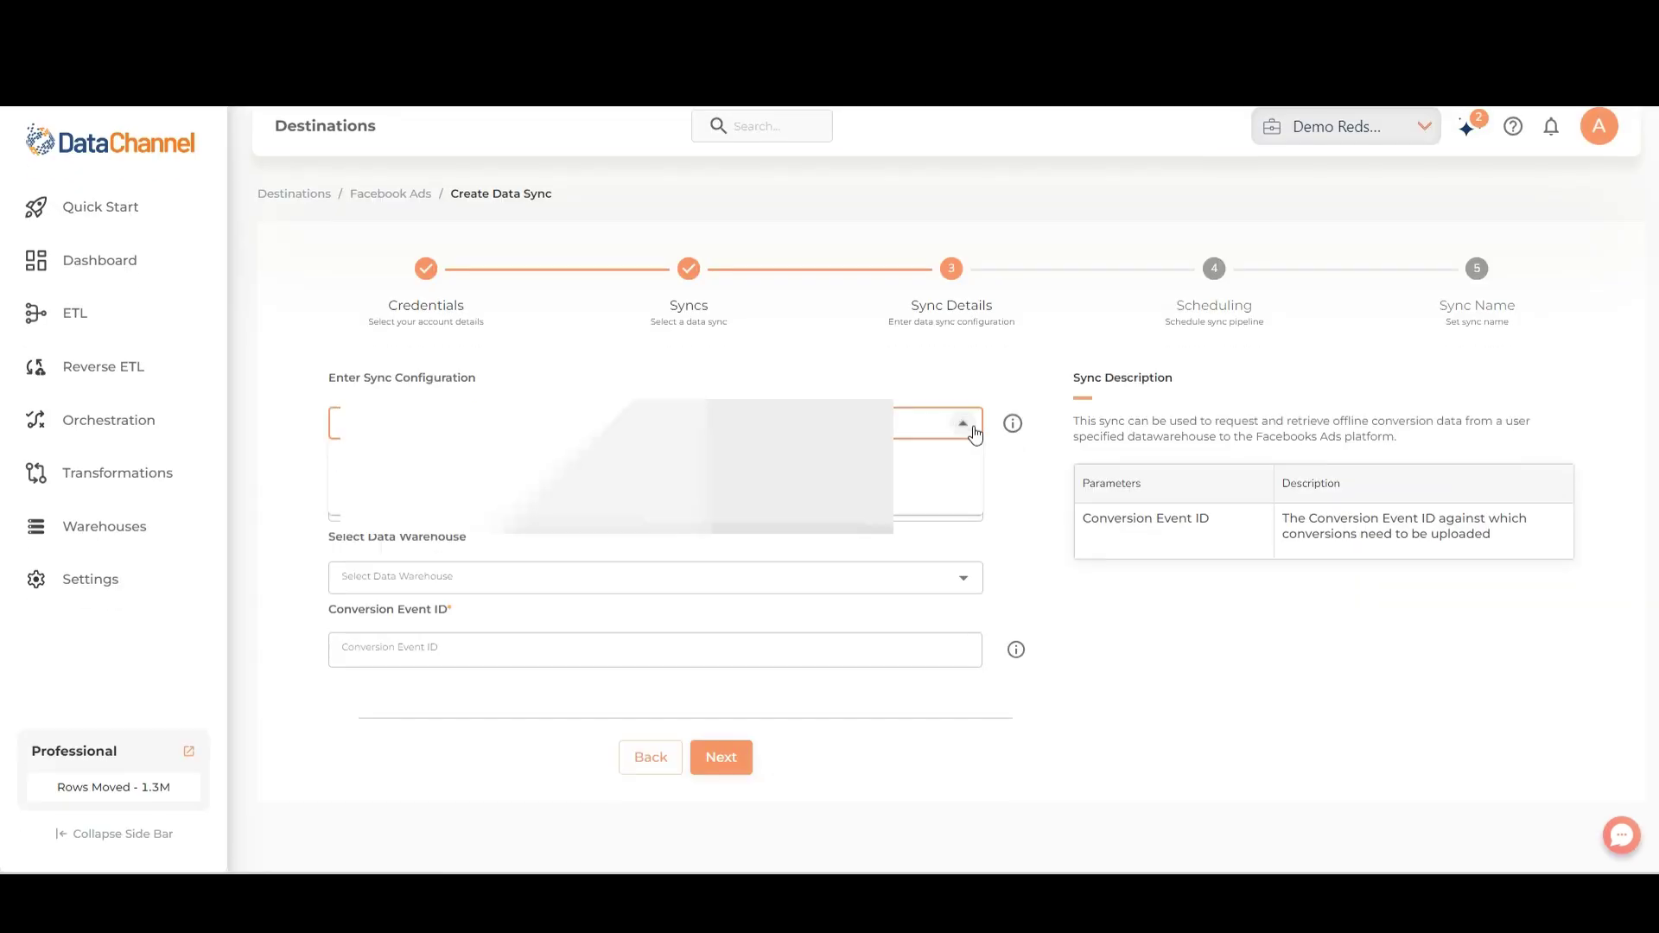
Step: Choose the account in the sync configuration and set the data source to Fetch From Table/View
left_click(966, 425)
left_click(849, 491)
left_click(869, 508)
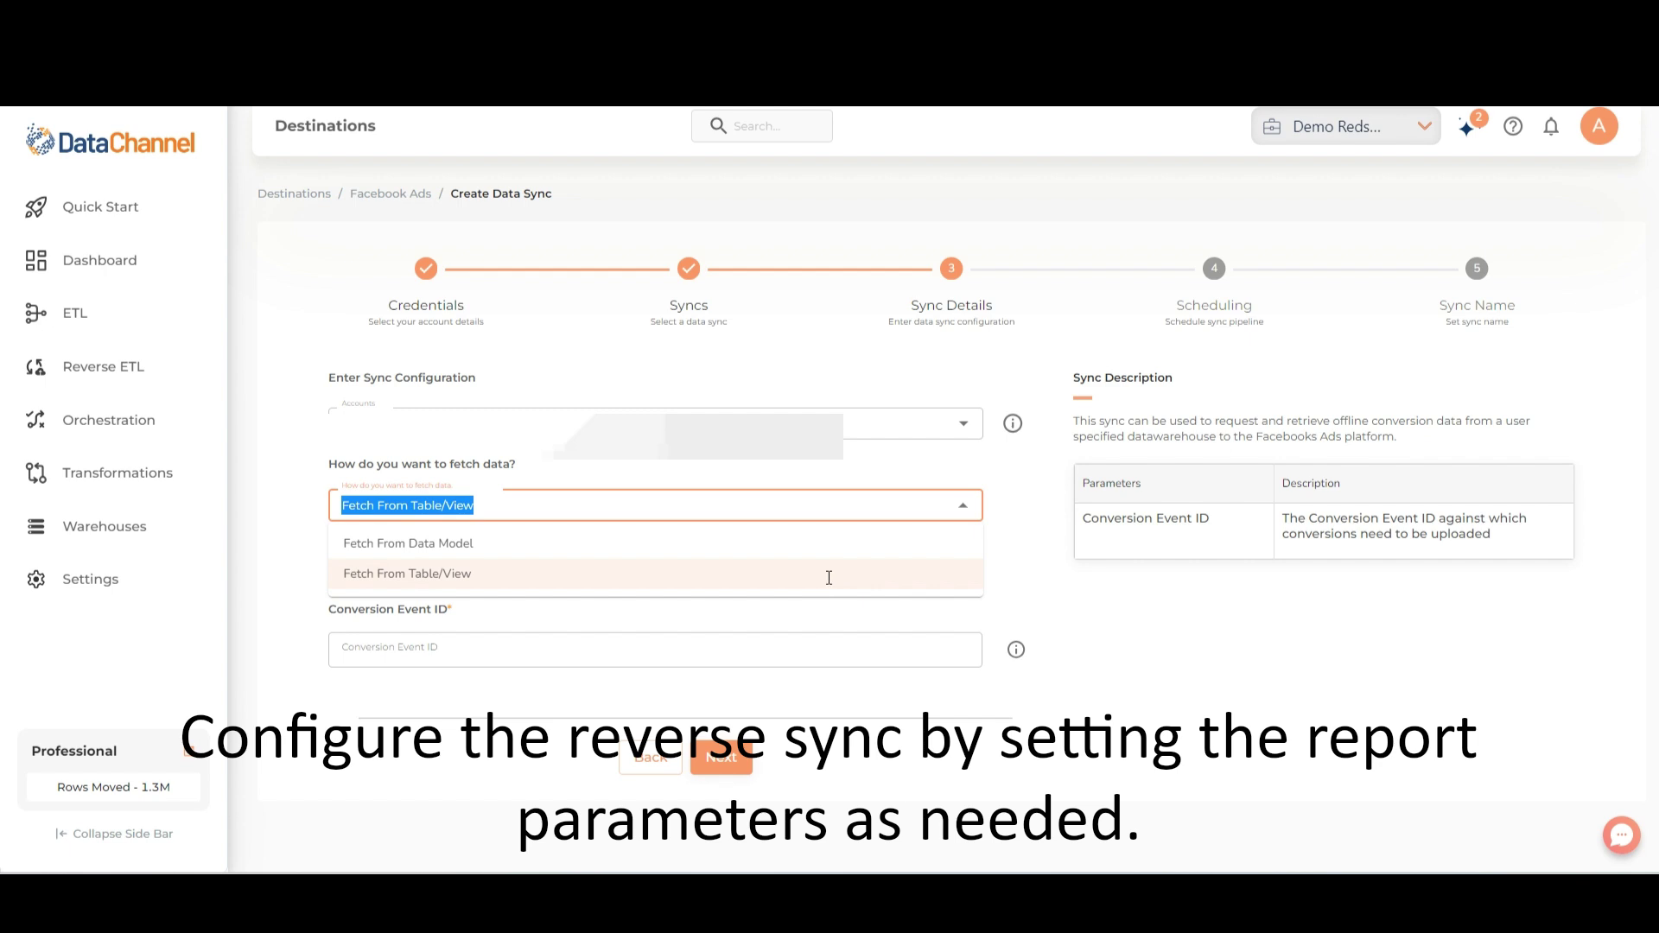
left_click(828, 577)
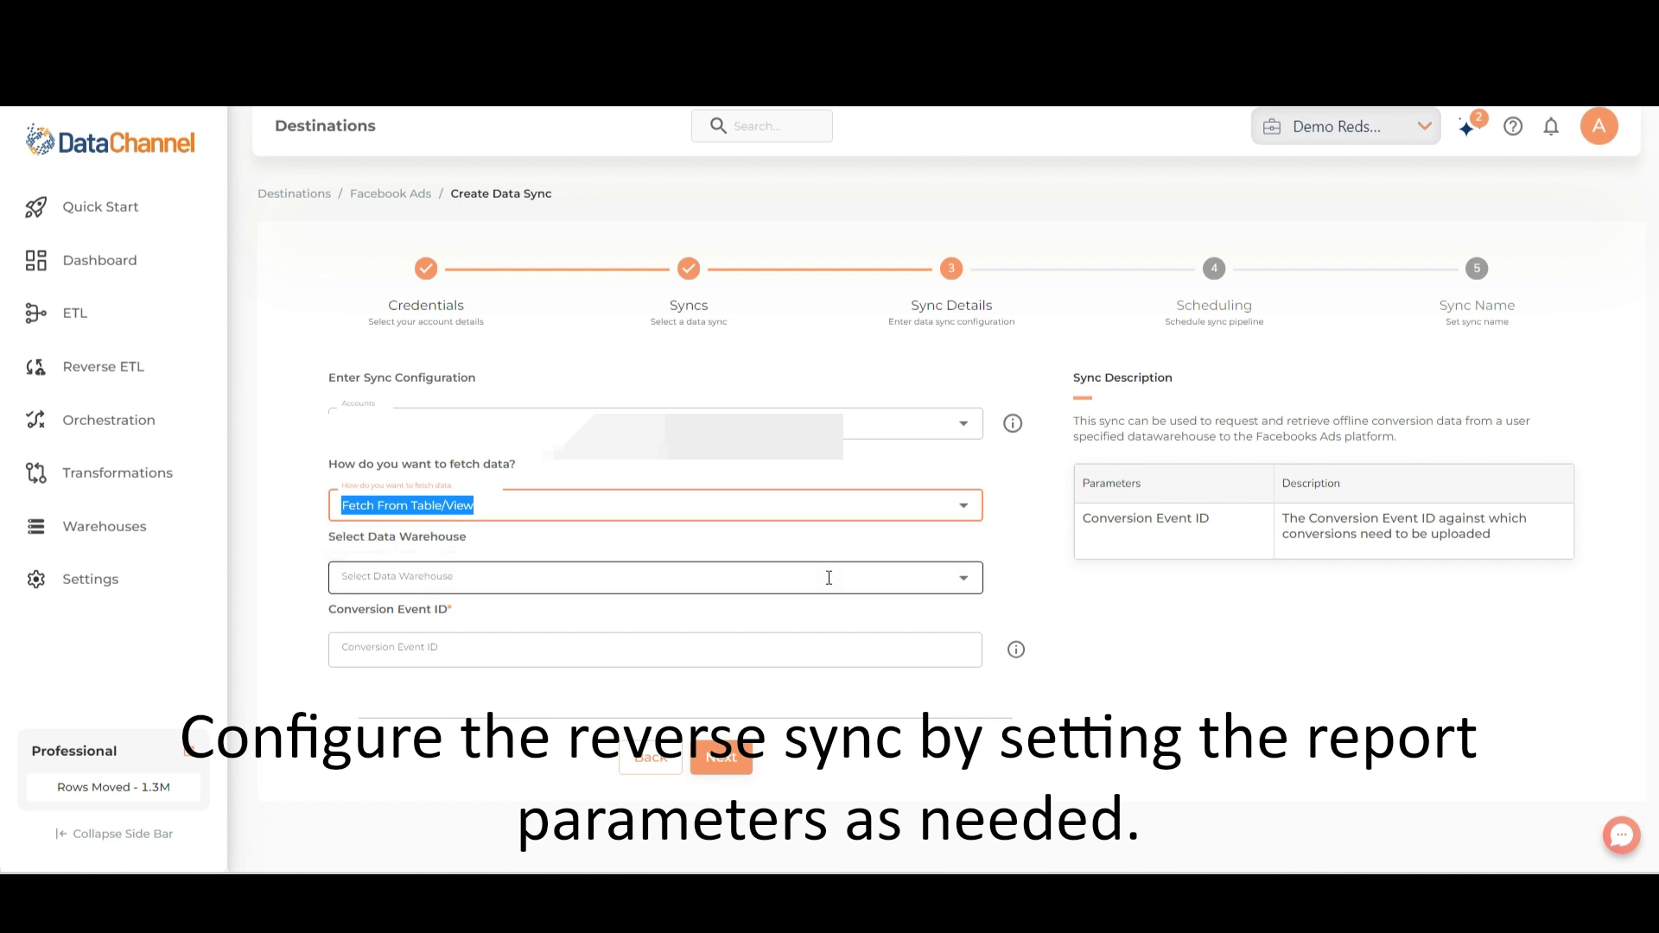
Step: Select the demo Redshift data warehouse and a table from it as the source of the sync
left_click(968, 581)
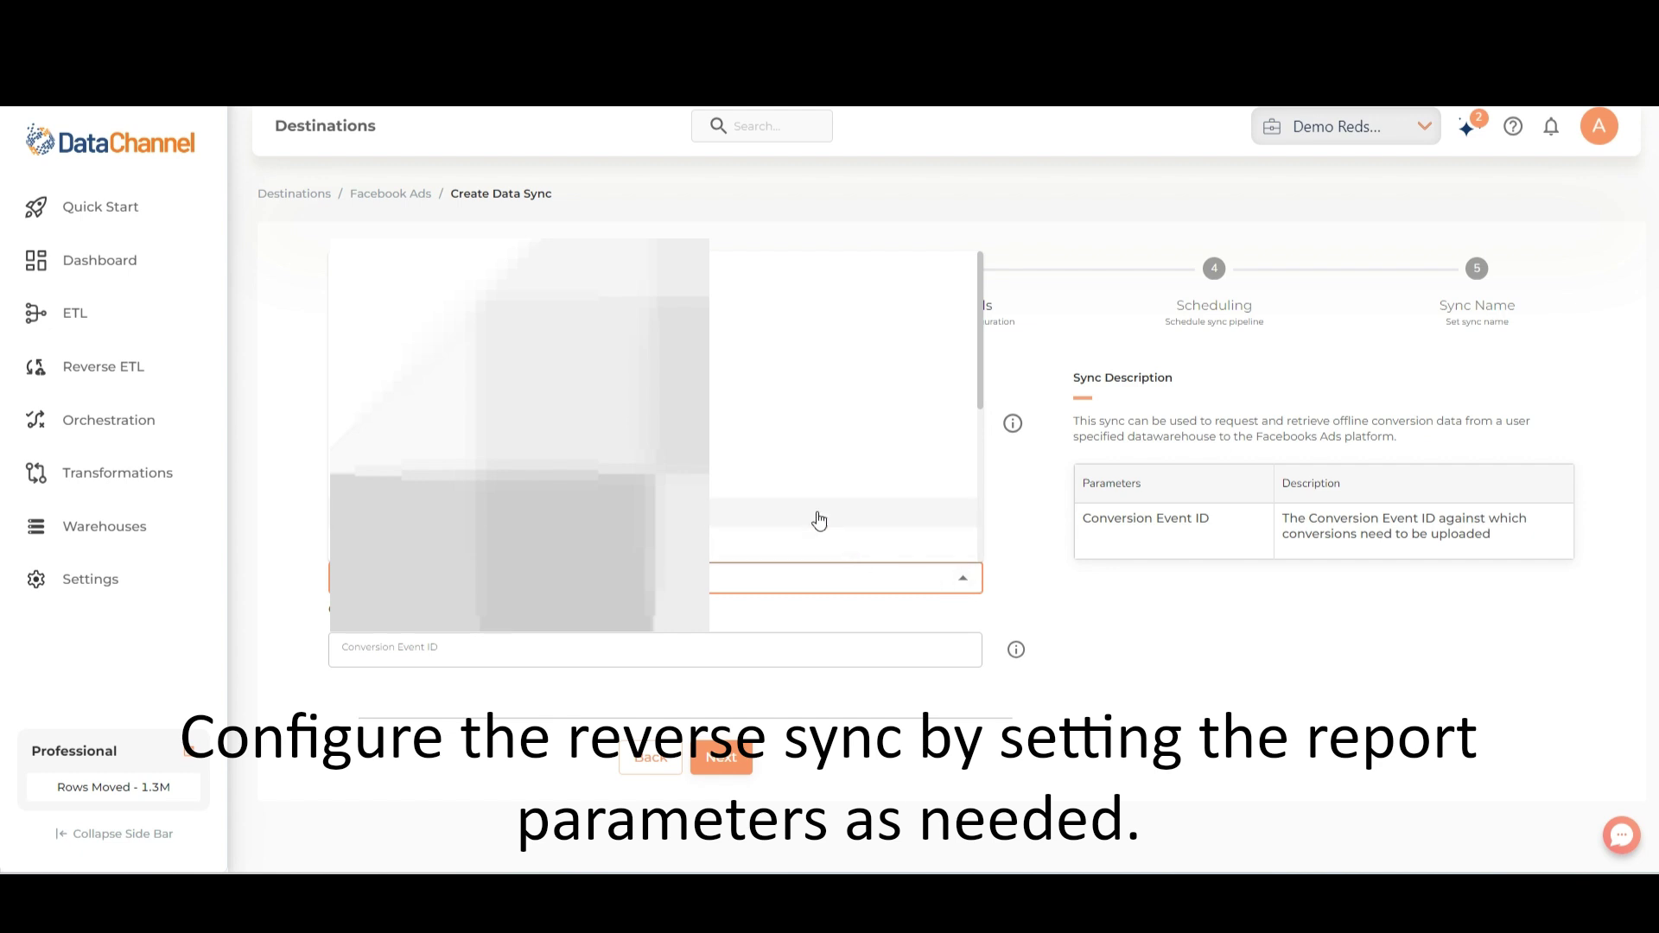
left_click(722, 287)
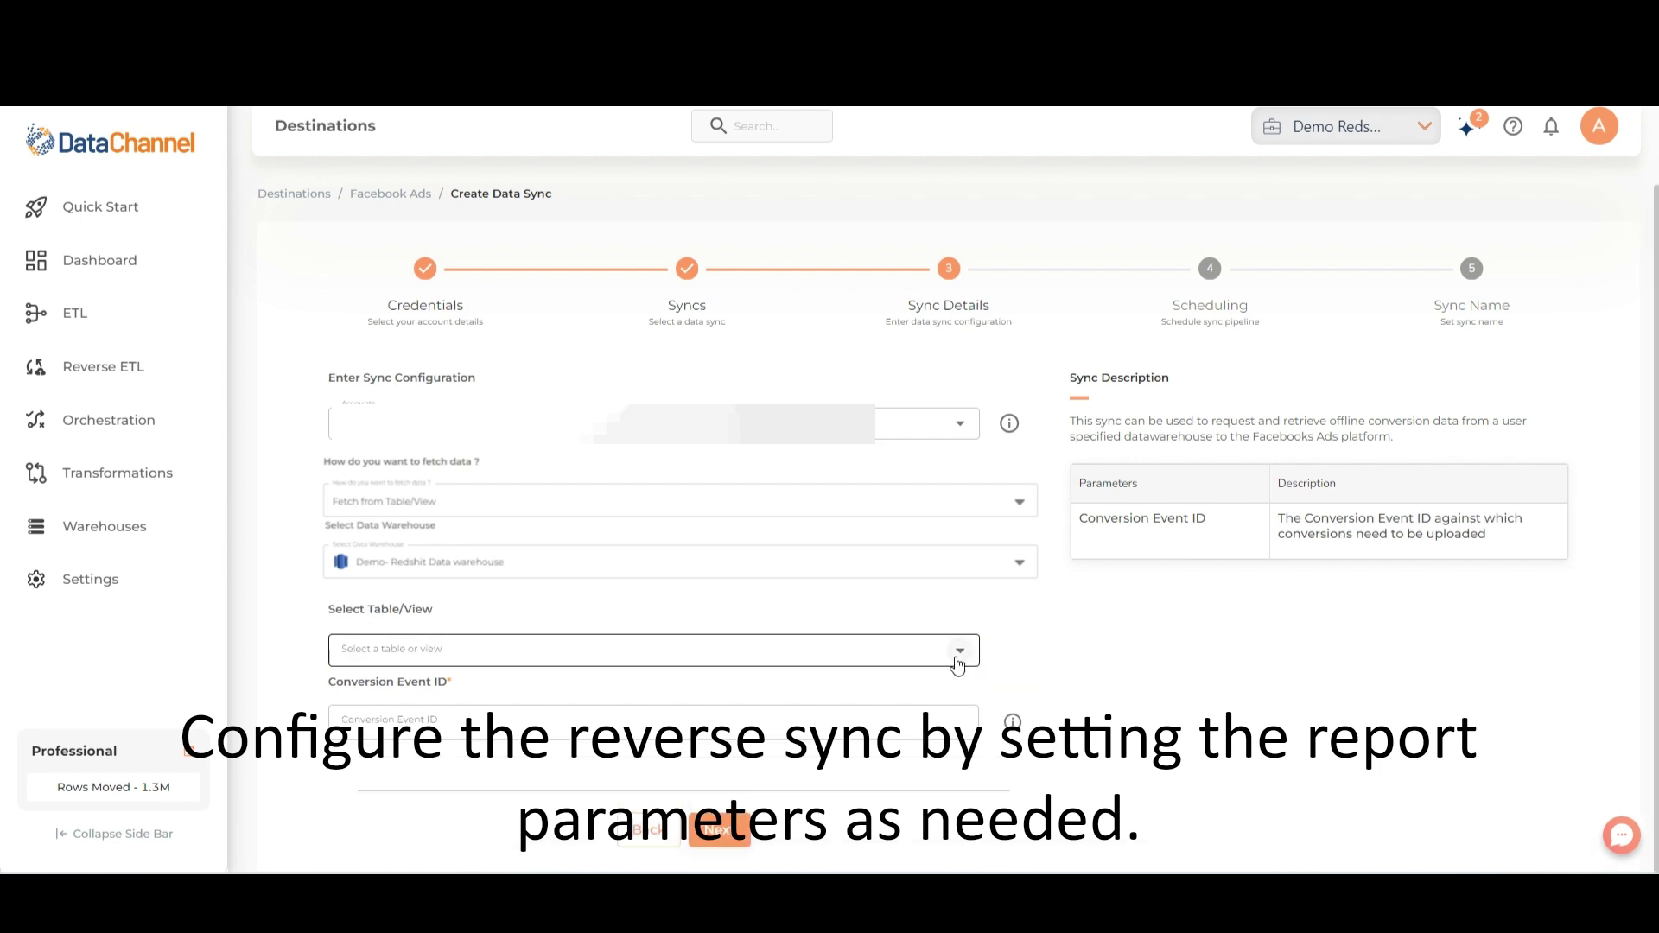
left_click(957, 654)
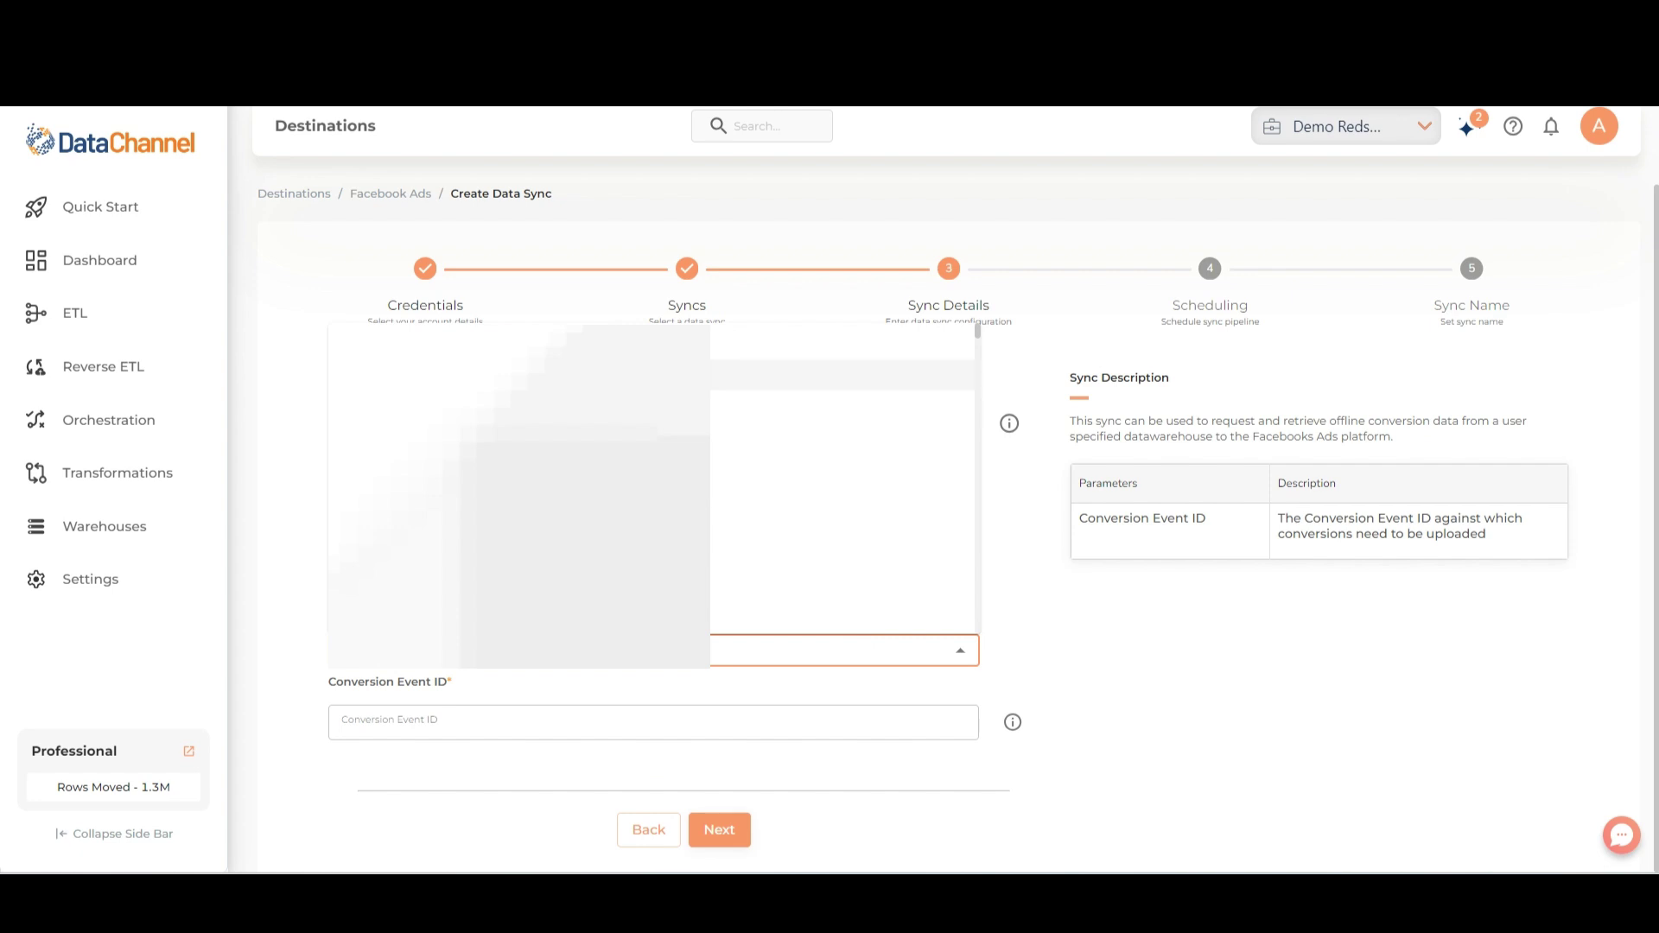
left_click(778, 344)
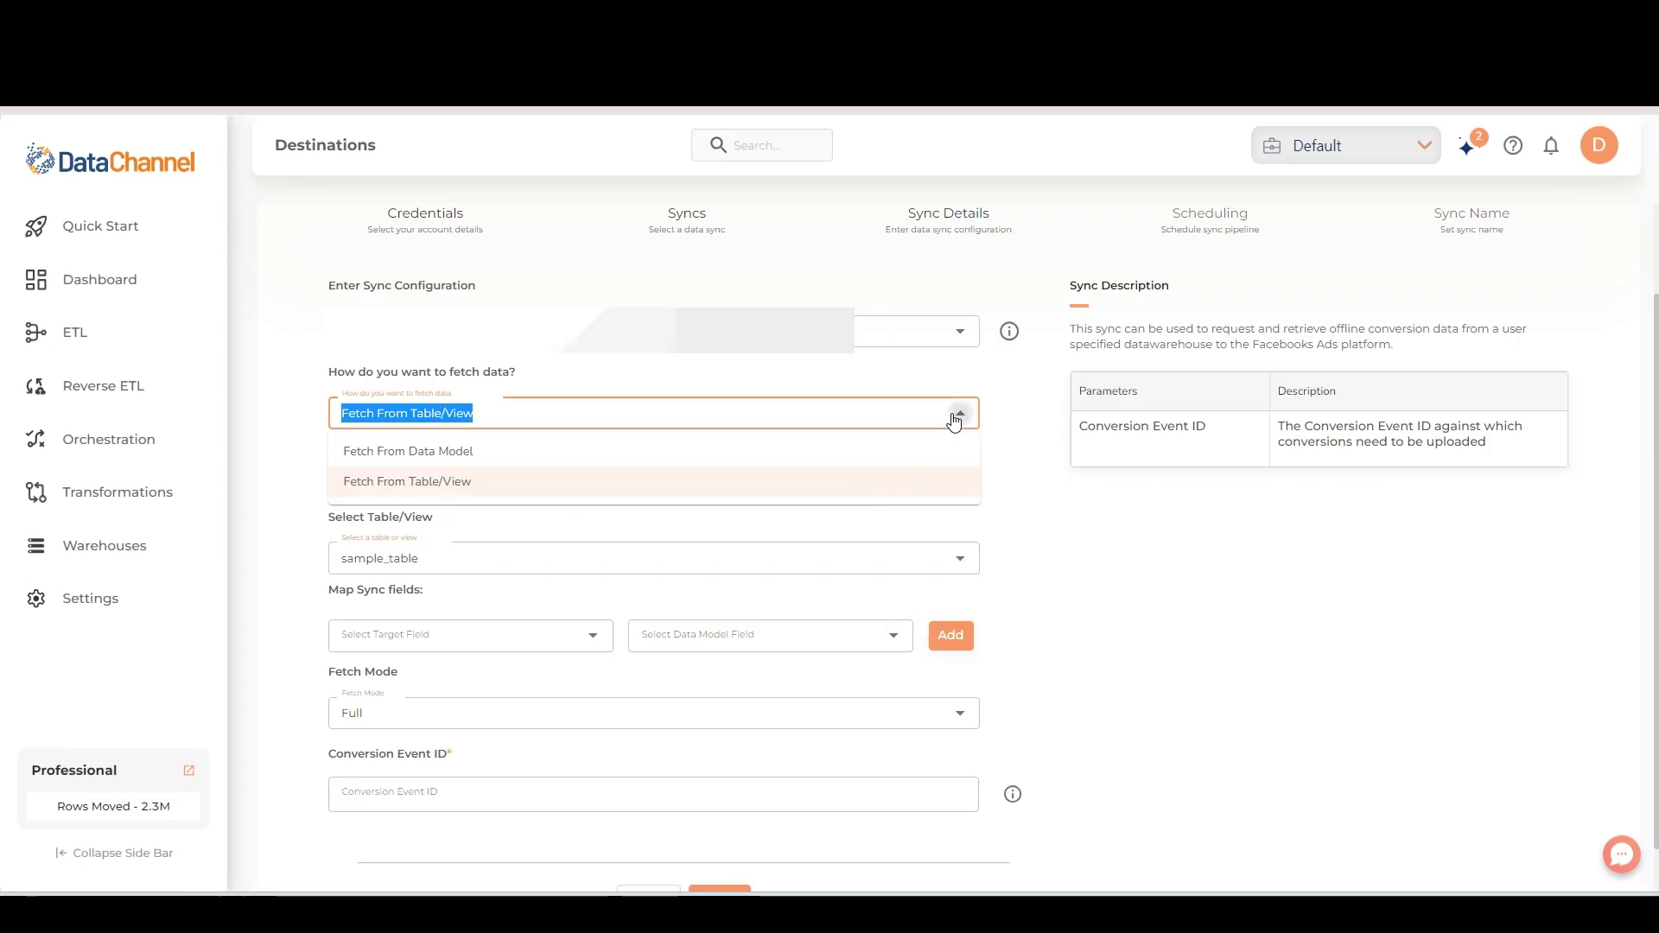
Step: Switch the data source to Fetch From Data Model and select the test_fb_model_02 data model
left_click(850, 456)
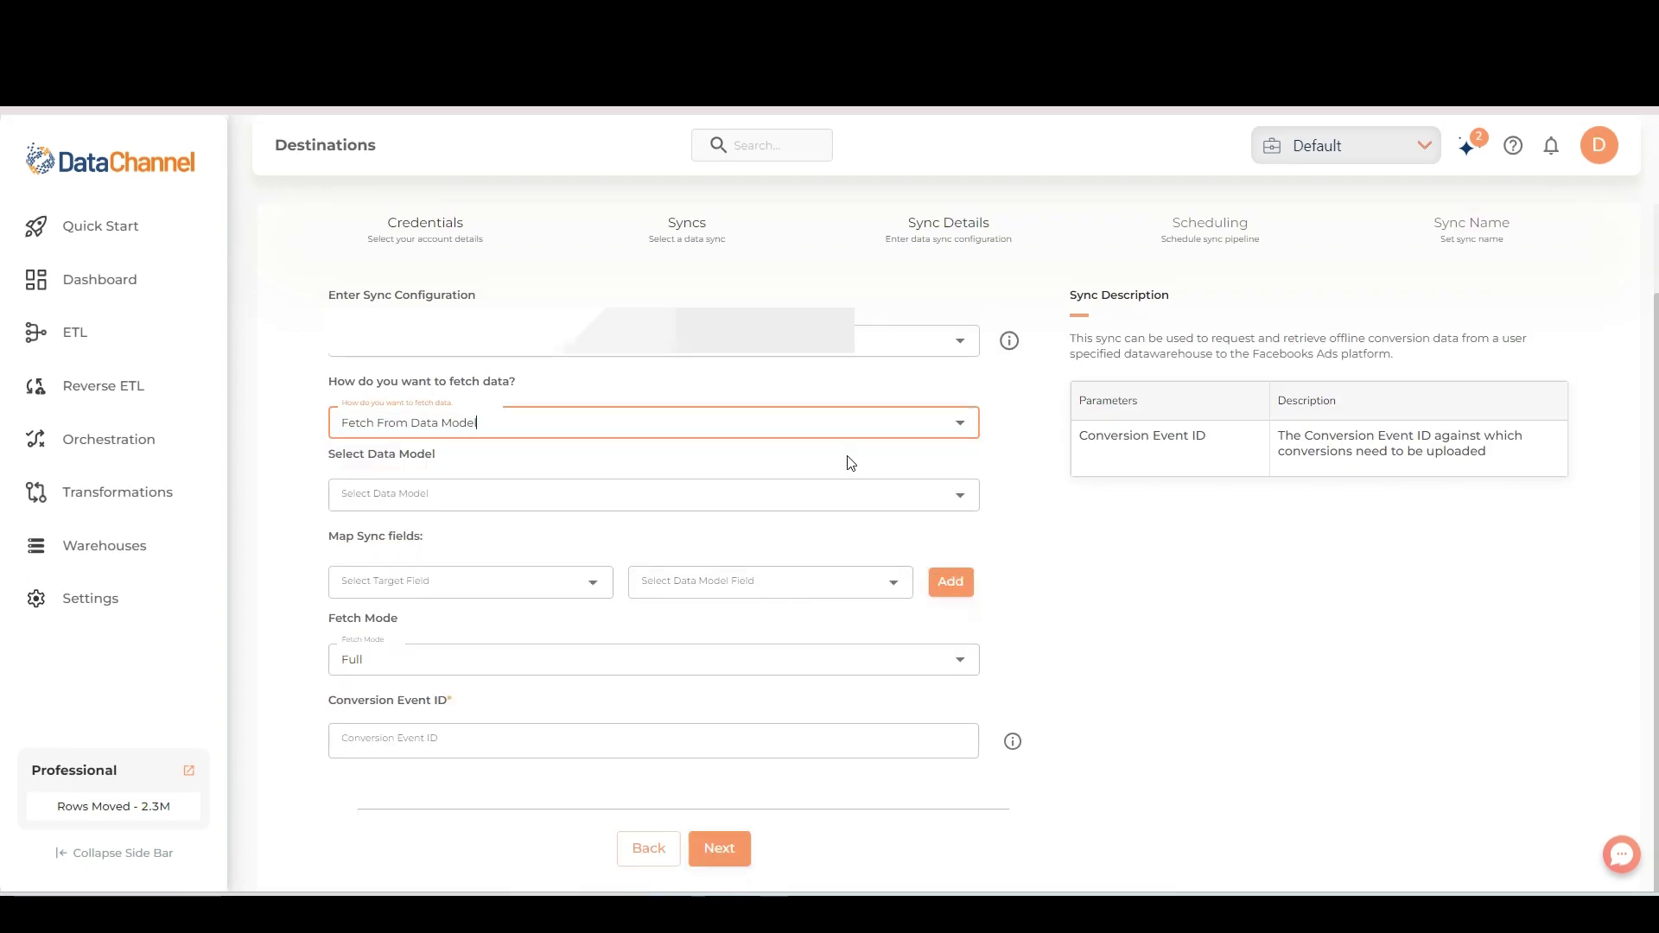
left_click(160, 389)
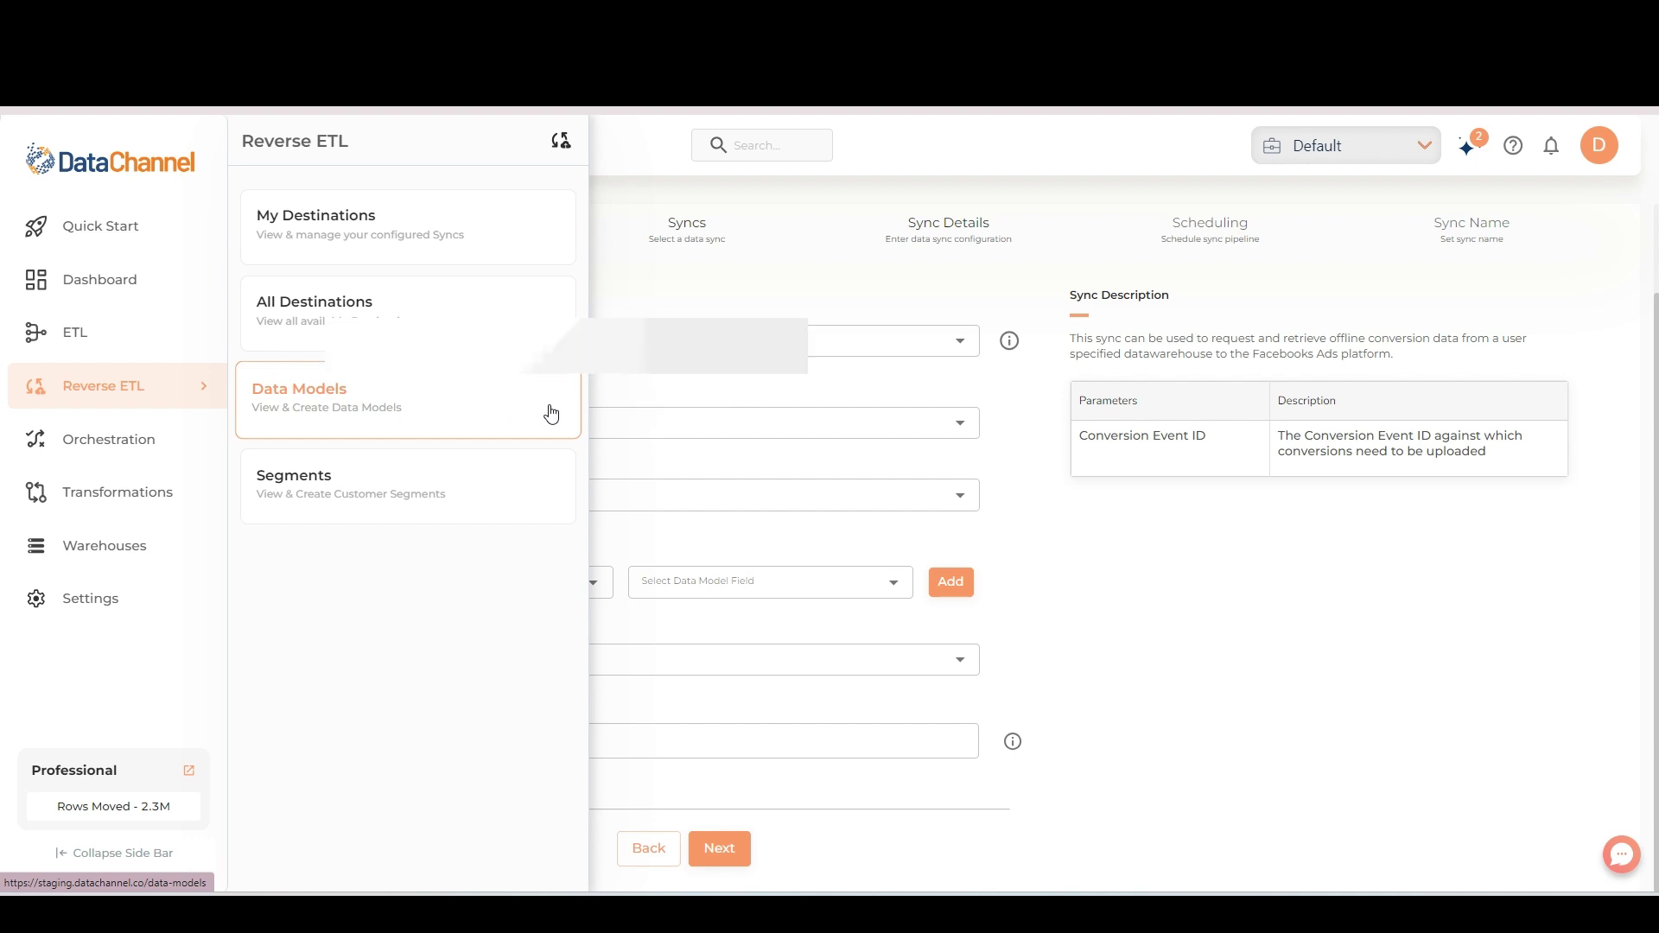
left_click(768, 417)
left_click(710, 464)
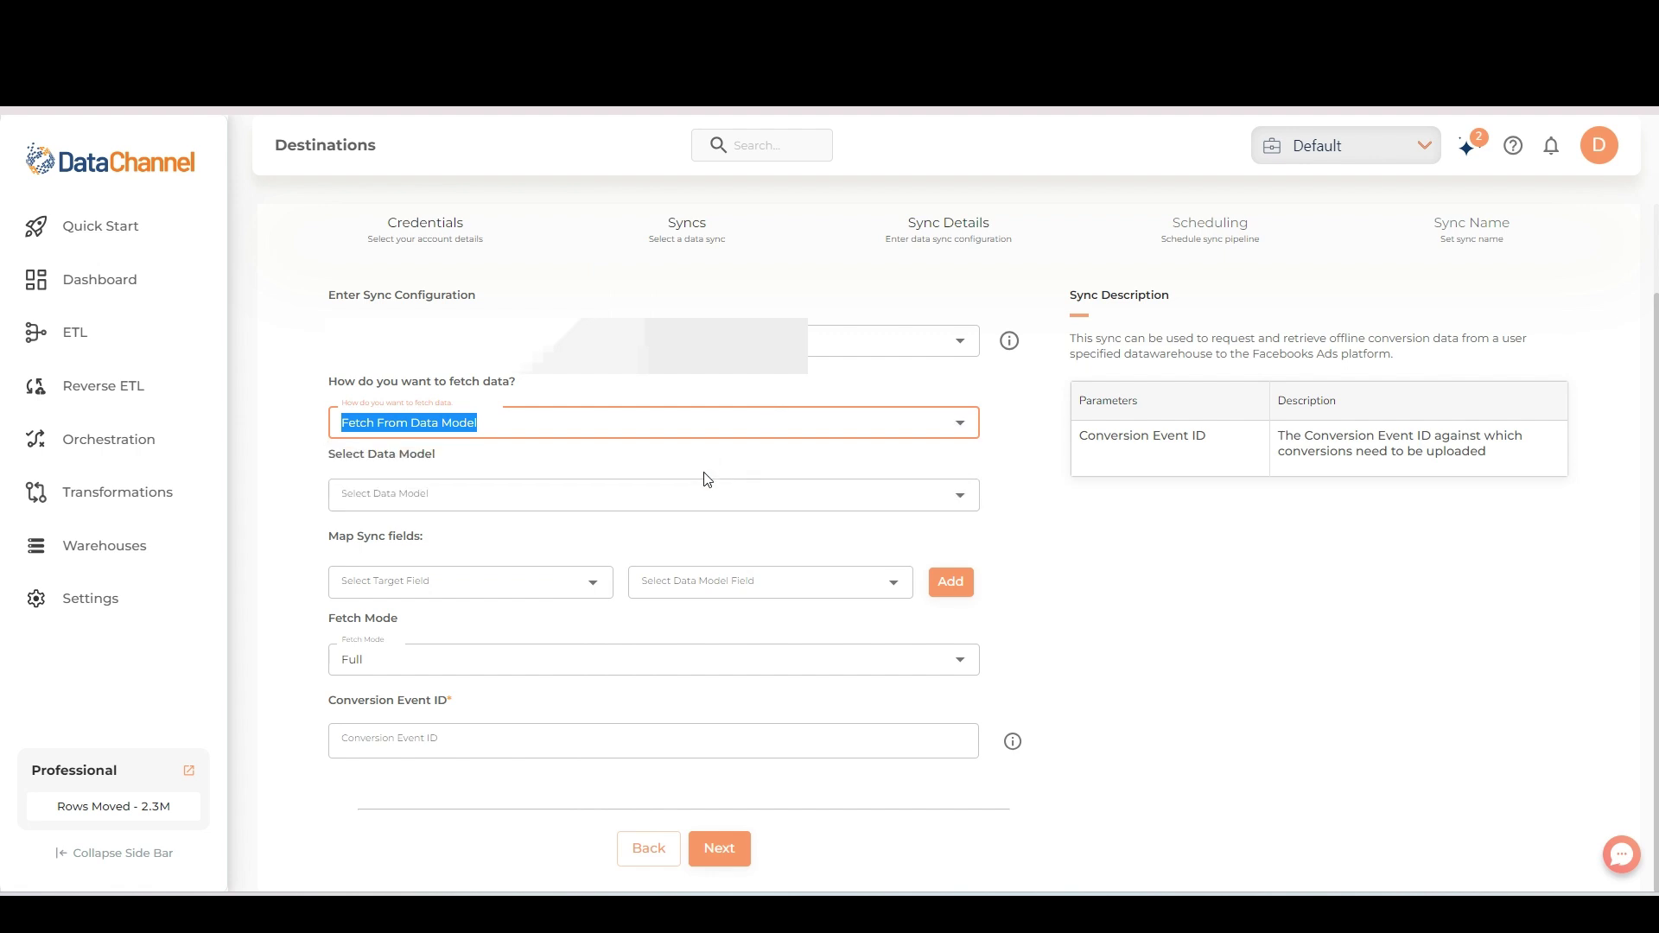
left_click(706, 495)
scroll(890, 605, "down", 10)
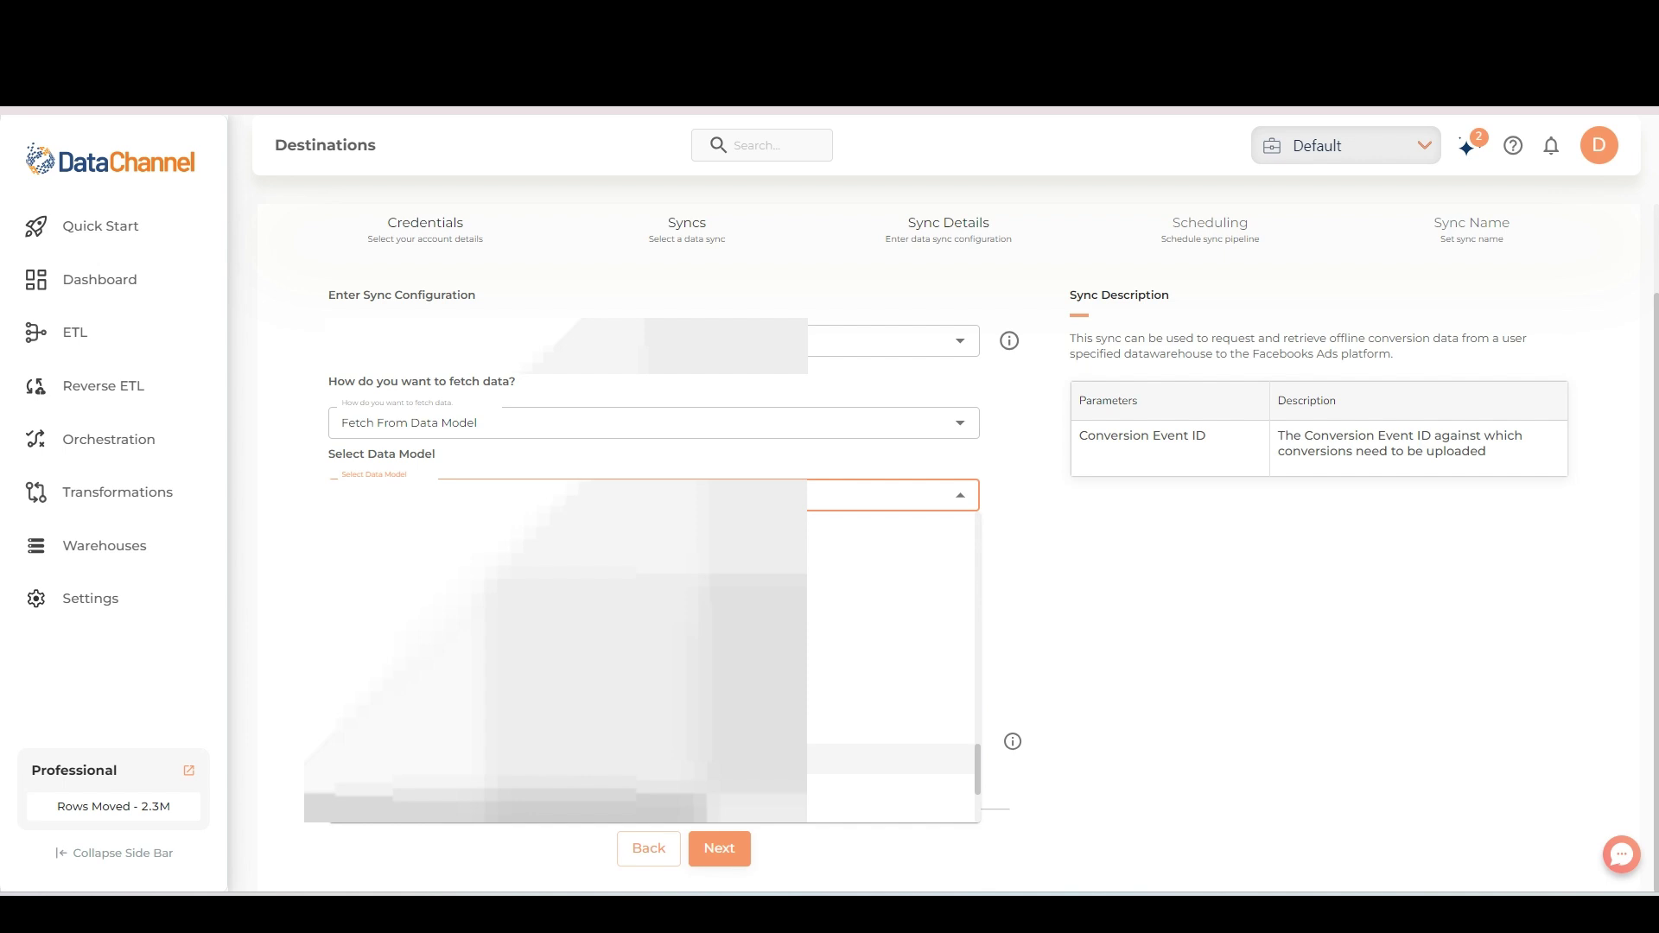
left_click(756, 729)
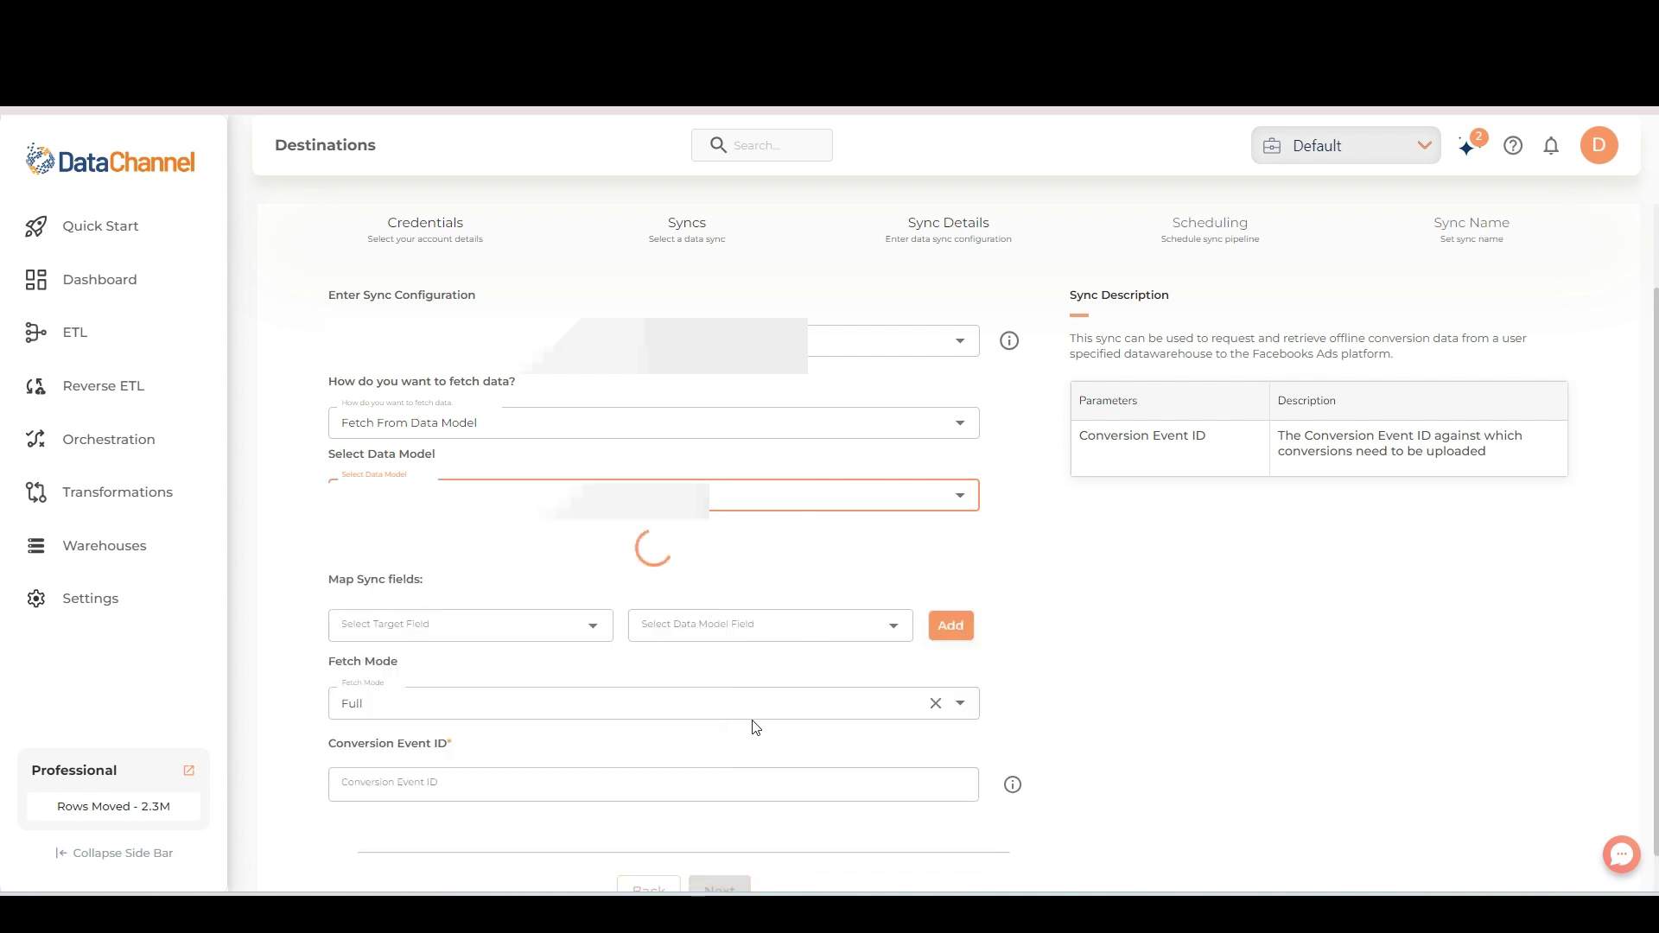
Step: Map the Email Address(es) target field to the email data model field and add the mapping
left_click(592, 581)
left_click(566, 285)
left_click(724, 584)
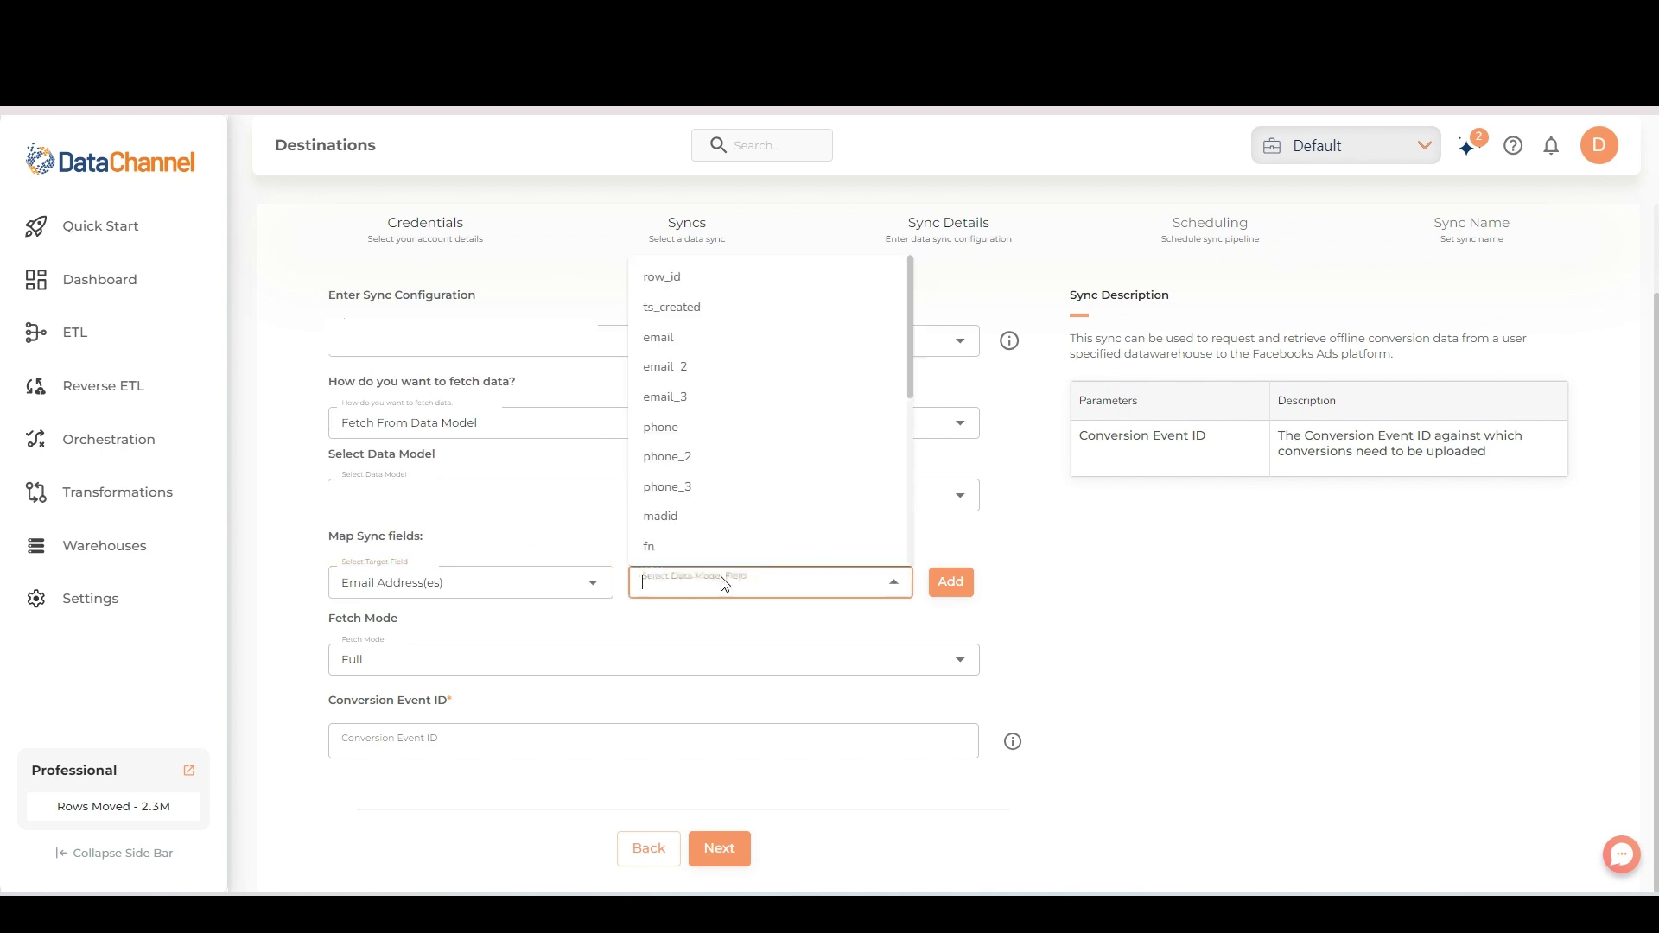
left_click(729, 337)
left_click(951, 582)
Step: Add a sync field mapping from the event_name target field to the value model field
left_click(481, 582)
left_click(510, 264)
left_click(852, 581)
scroll(899, 426, "down", 3)
scroll(923, 486, "down", 3)
left_click(665, 546)
left_click(951, 581)
Step: Add a sync field mapping from the event_time target field to the ts_created model field
left_click(588, 582)
left_click(472, 294)
left_click(886, 583)
left_click(776, 309)
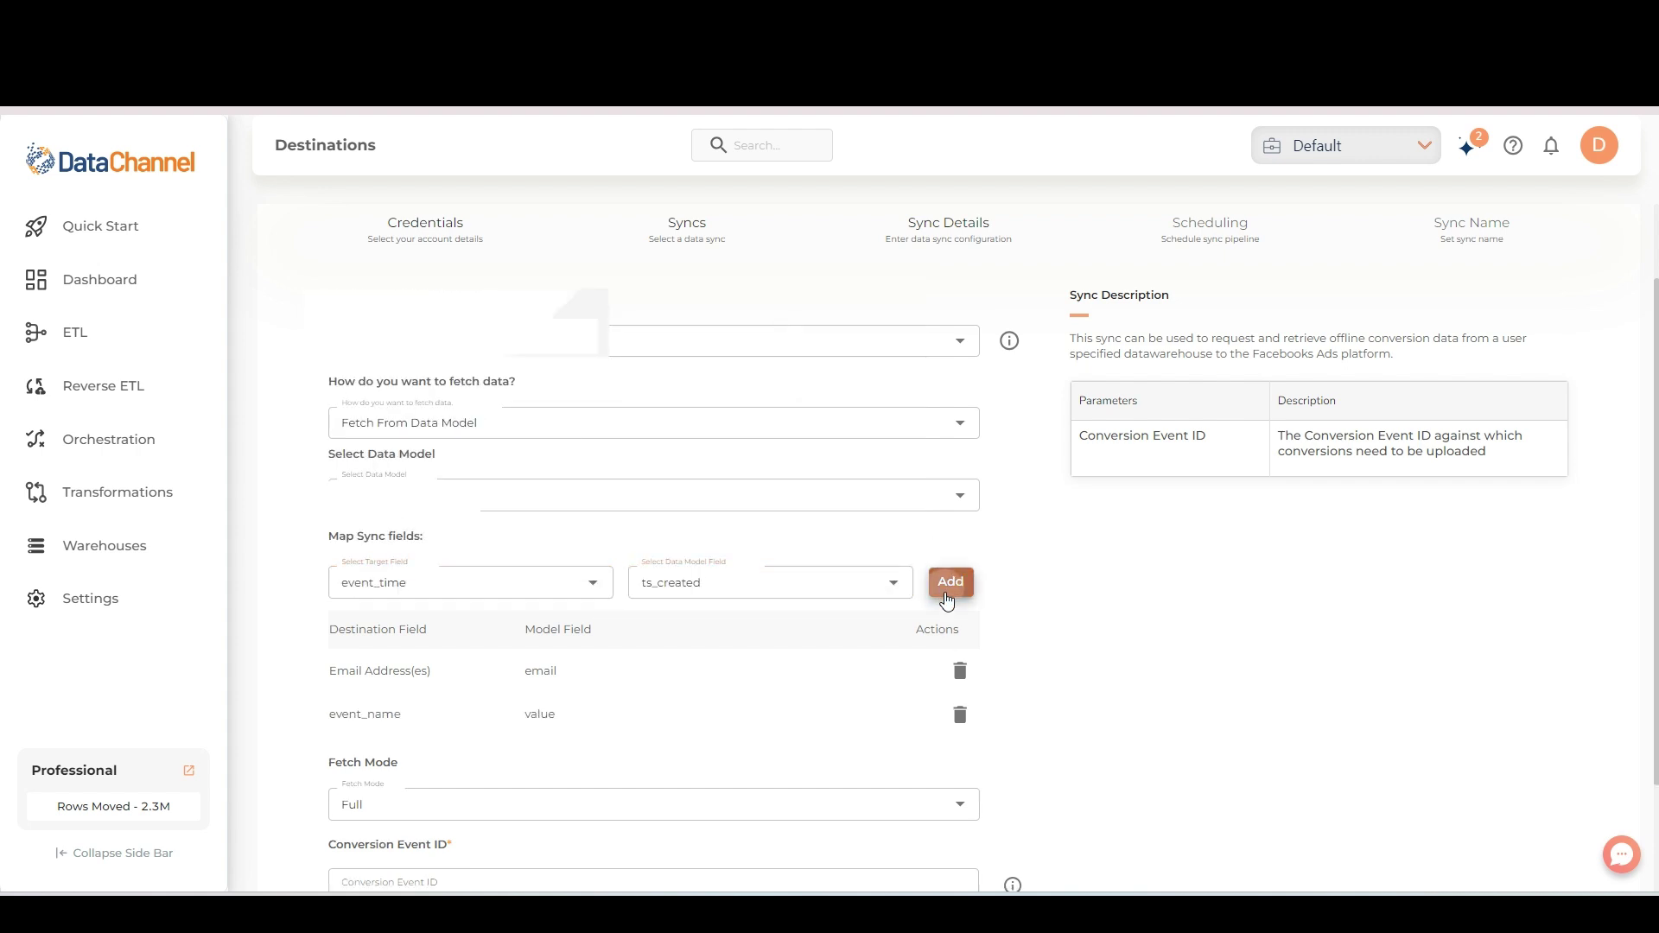
left_click(950, 581)
Step: Add a sync field mapping from the Phone Number(s) target field to the phone model field
left_click(593, 582)
left_click(510, 265)
left_click(796, 590)
left_click(789, 369)
left_click(950, 581)
Step: Map the currency target field to a data model field near the end of the list and add it
left_click(592, 582)
scroll(605, 458, "down", 2)
left_click(527, 554)
left_click(704, 581)
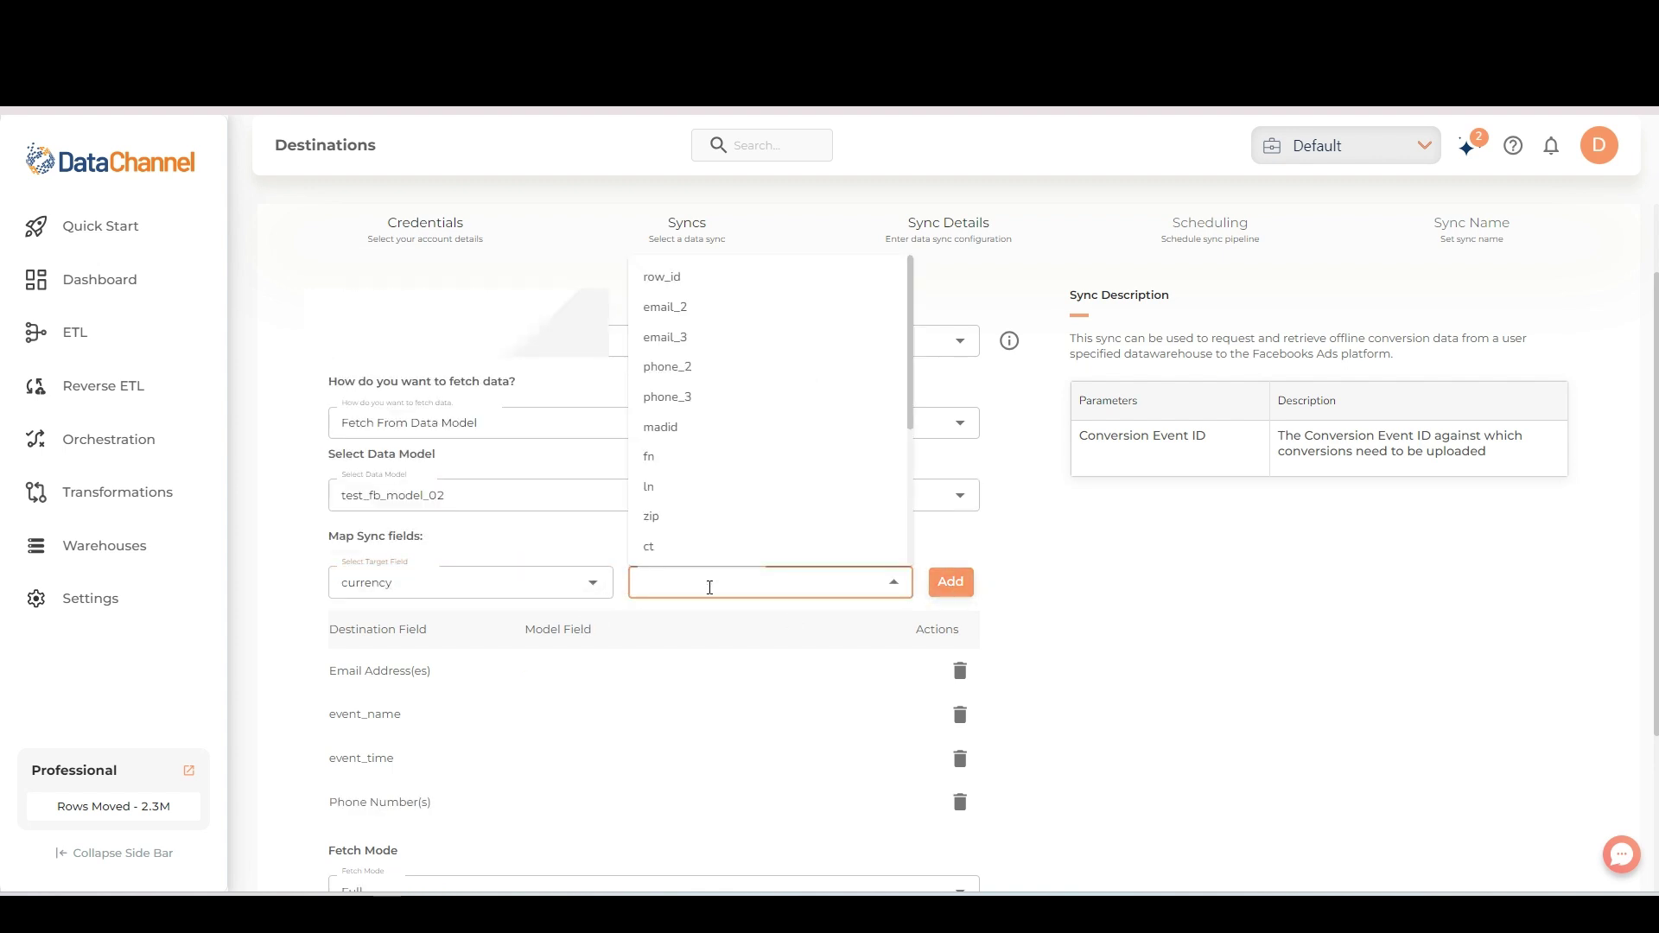
left_click_drag(914, 413, 922, 562)
left_click(833, 467)
left_click(951, 582)
Step: Set the fetch mode to Full, paste the conversion event ID, and proceed to scheduling
scroll(1655, 524, "down", 3)
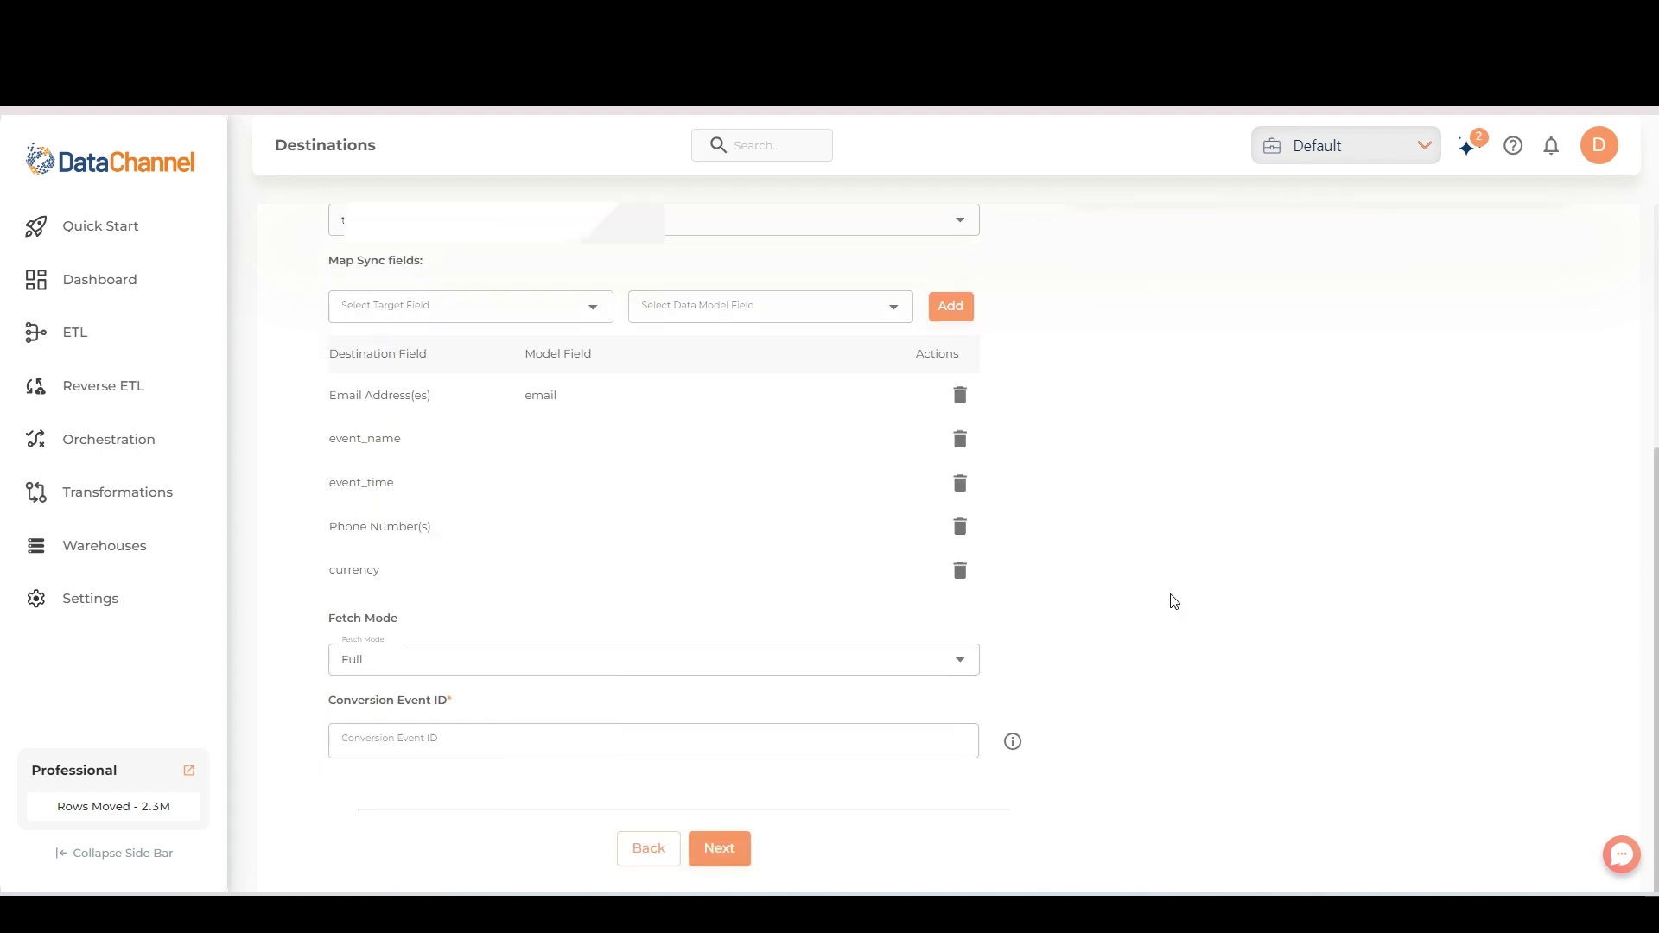
left_click(963, 662)
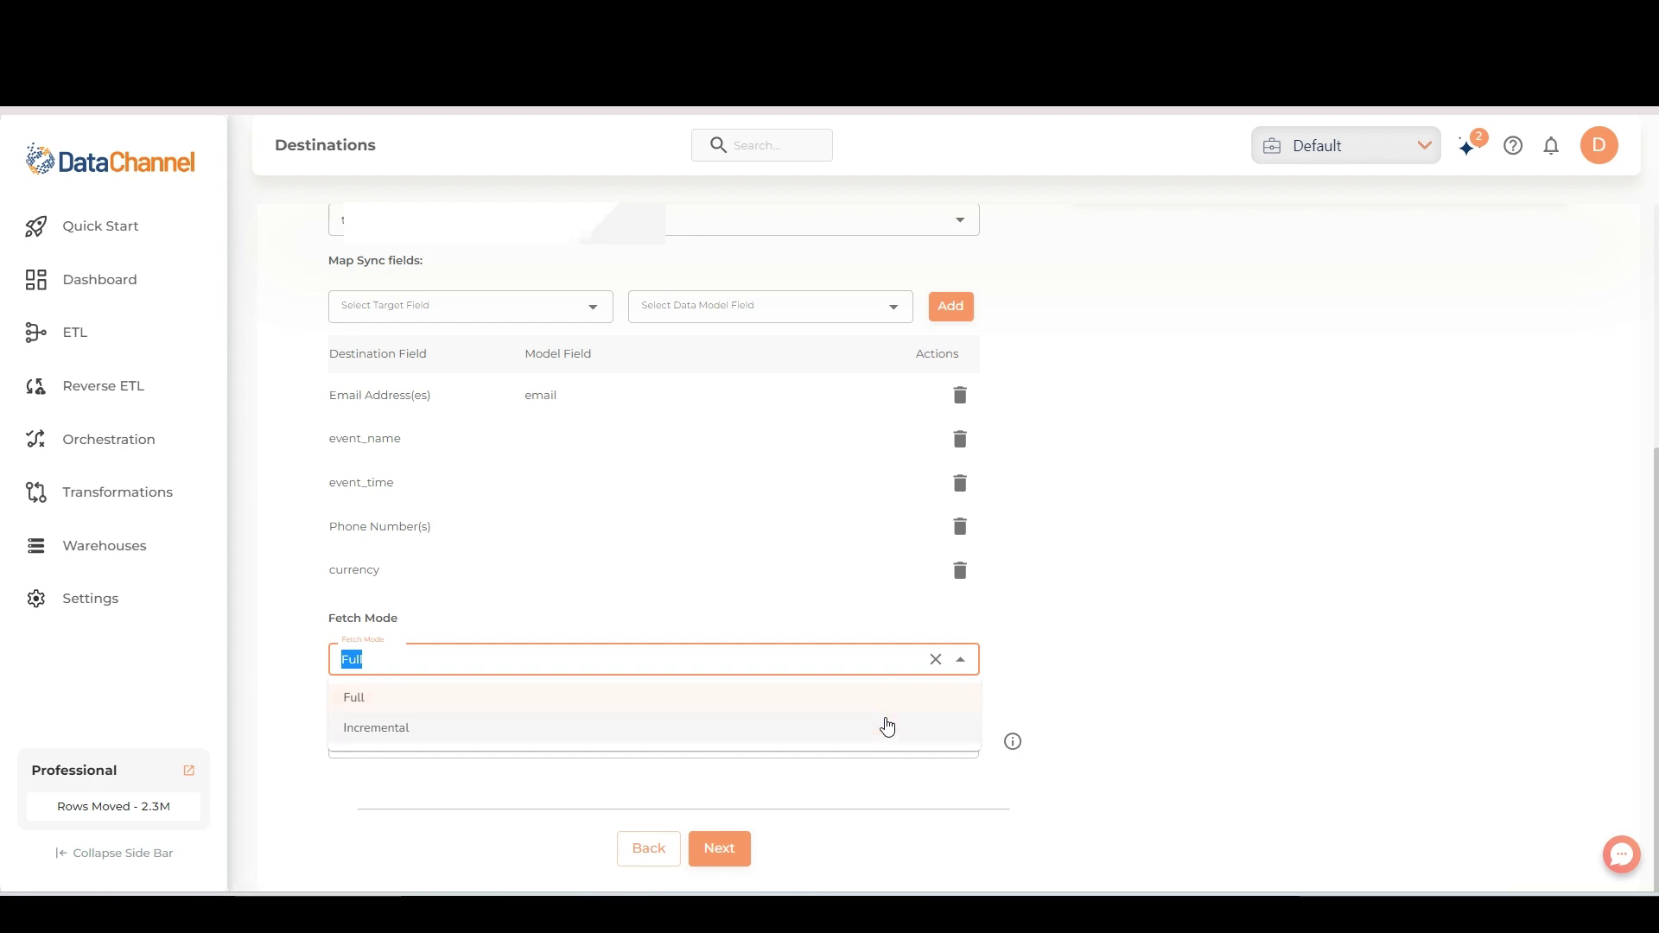
left_click(890, 705)
left_click(924, 745)
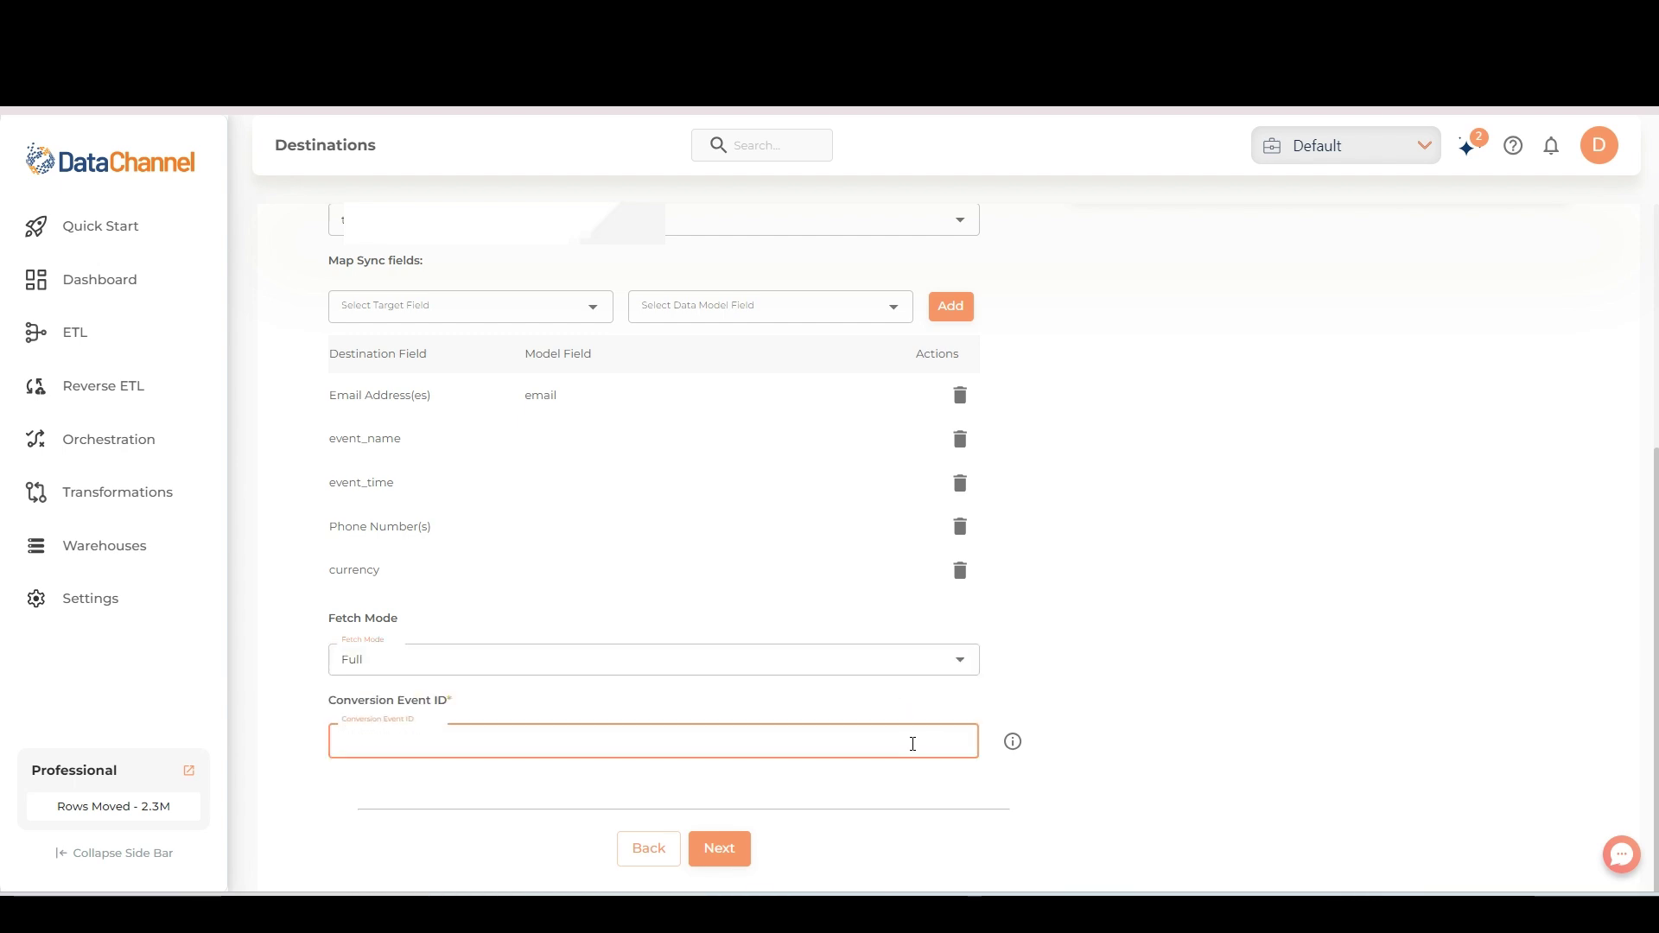
key("ctrl+v")
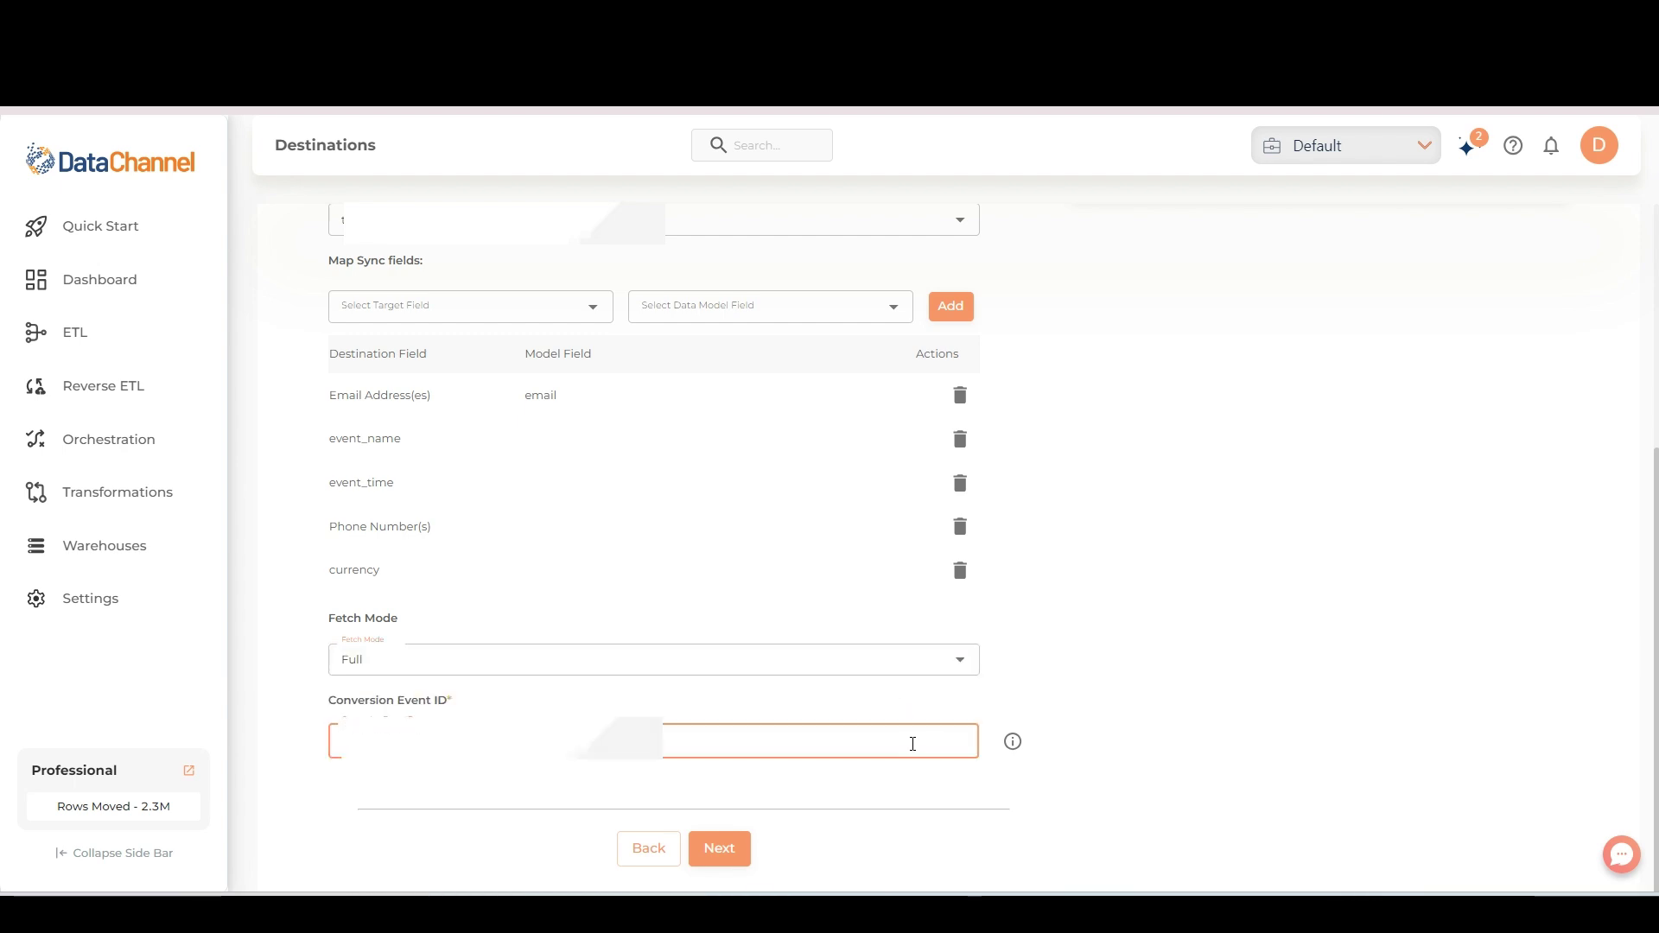
left_click(721, 852)
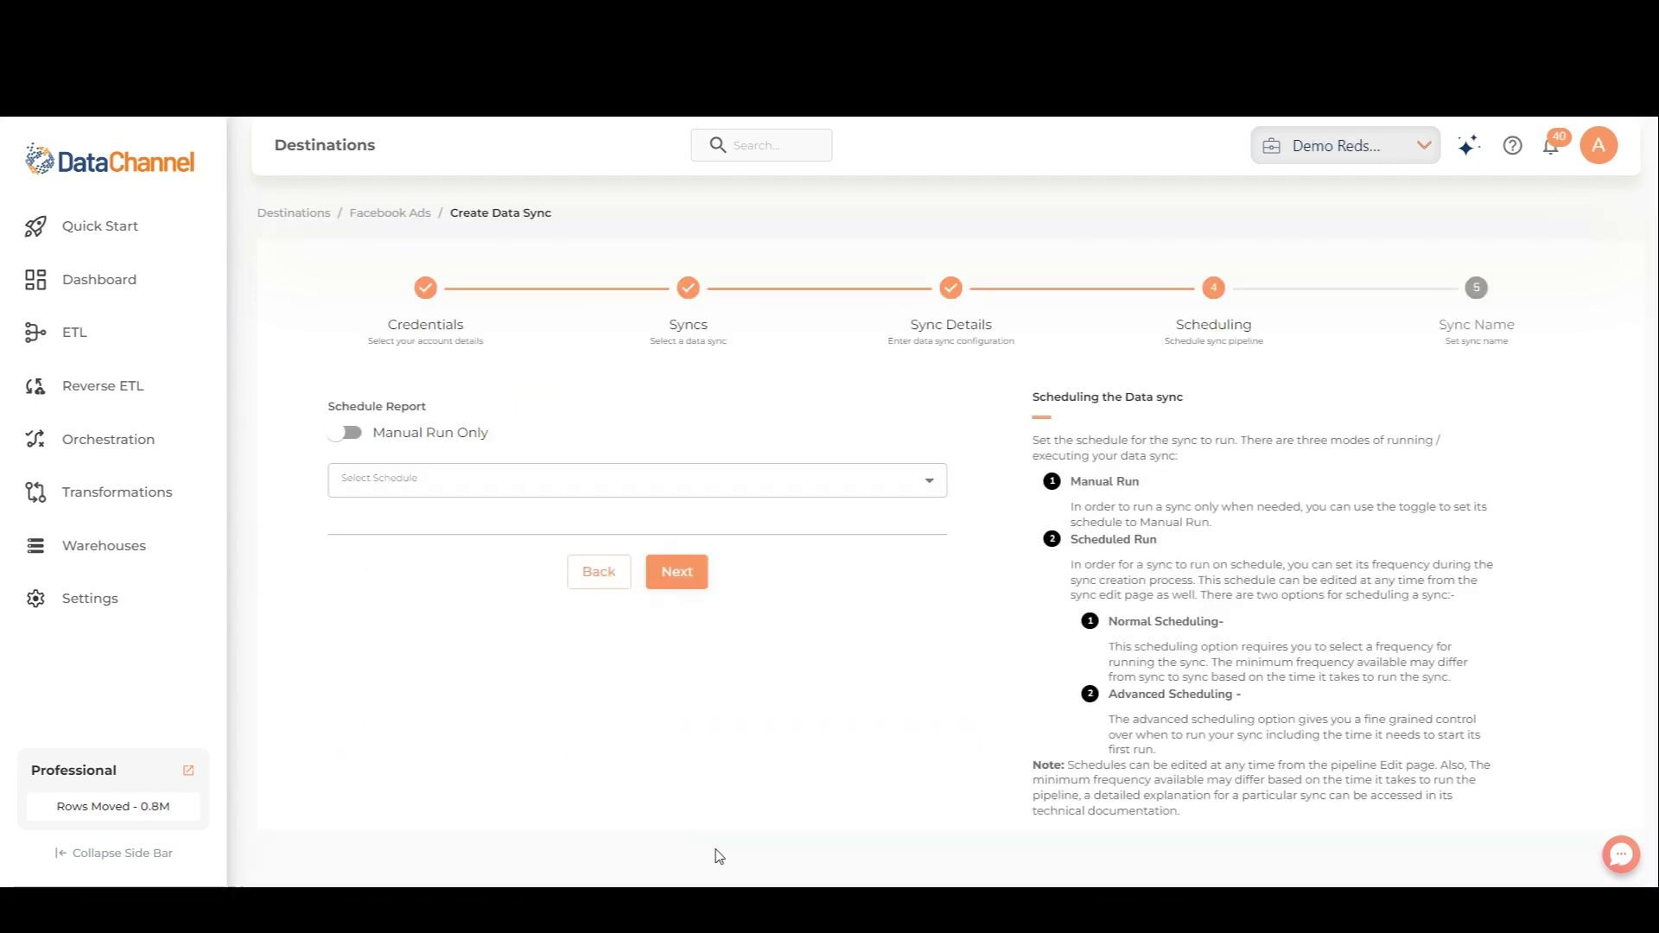
Step: Try out manual-run-only mode and an Every 4 Hour schedule for the sync
left_click(356, 436)
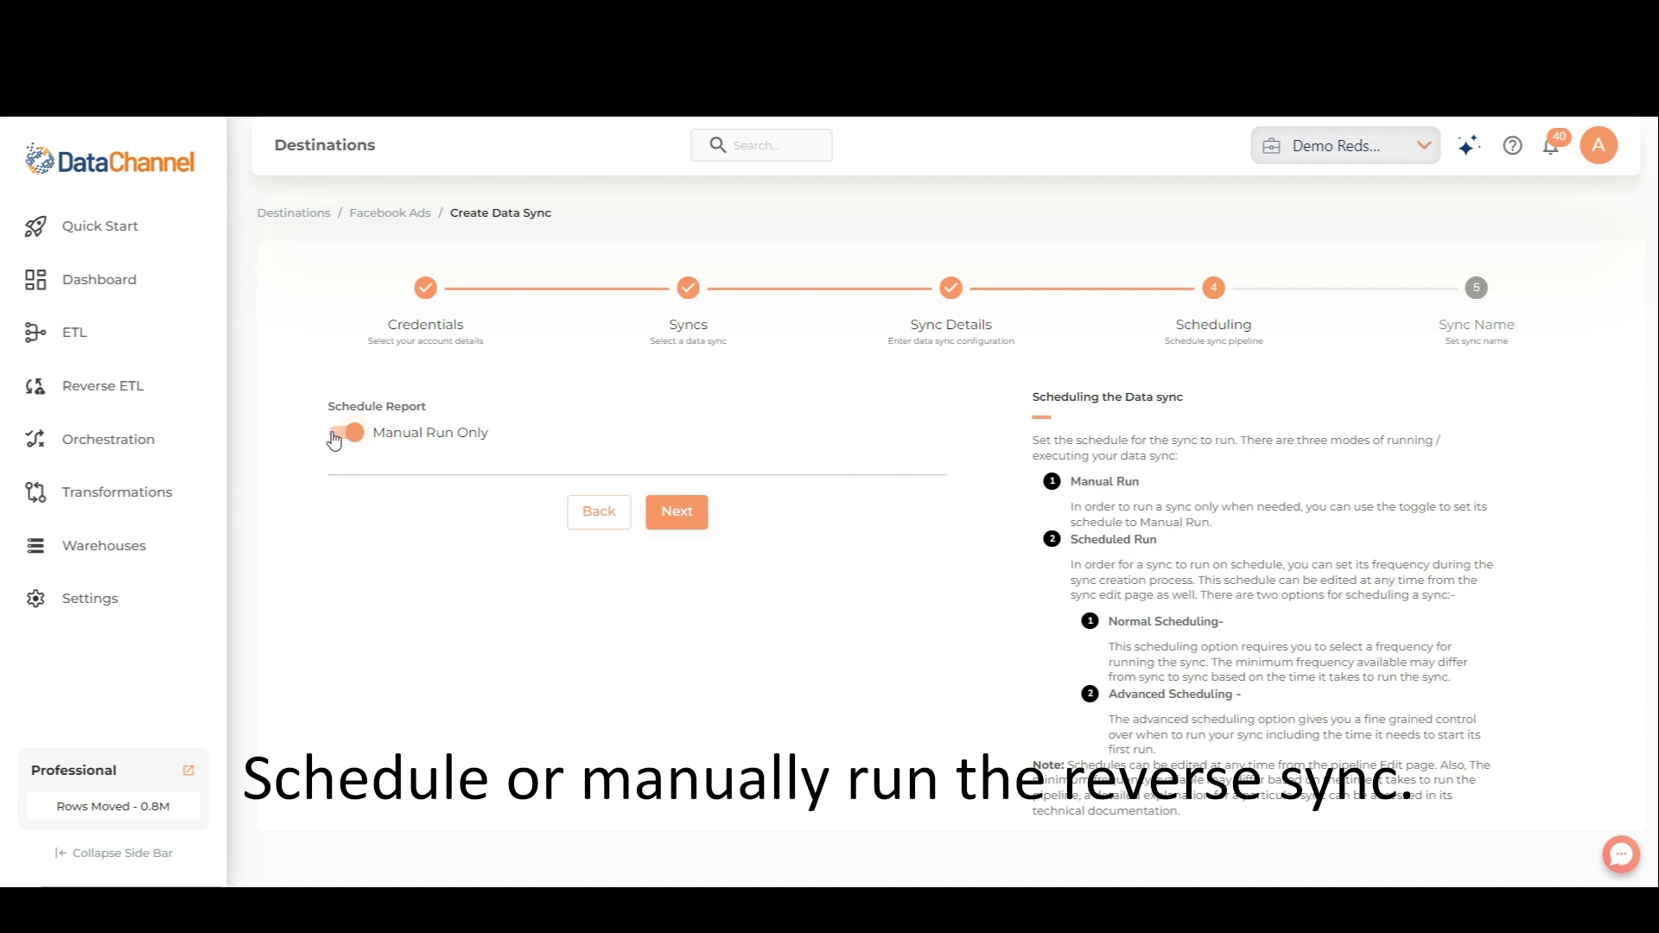
left_click(332, 439)
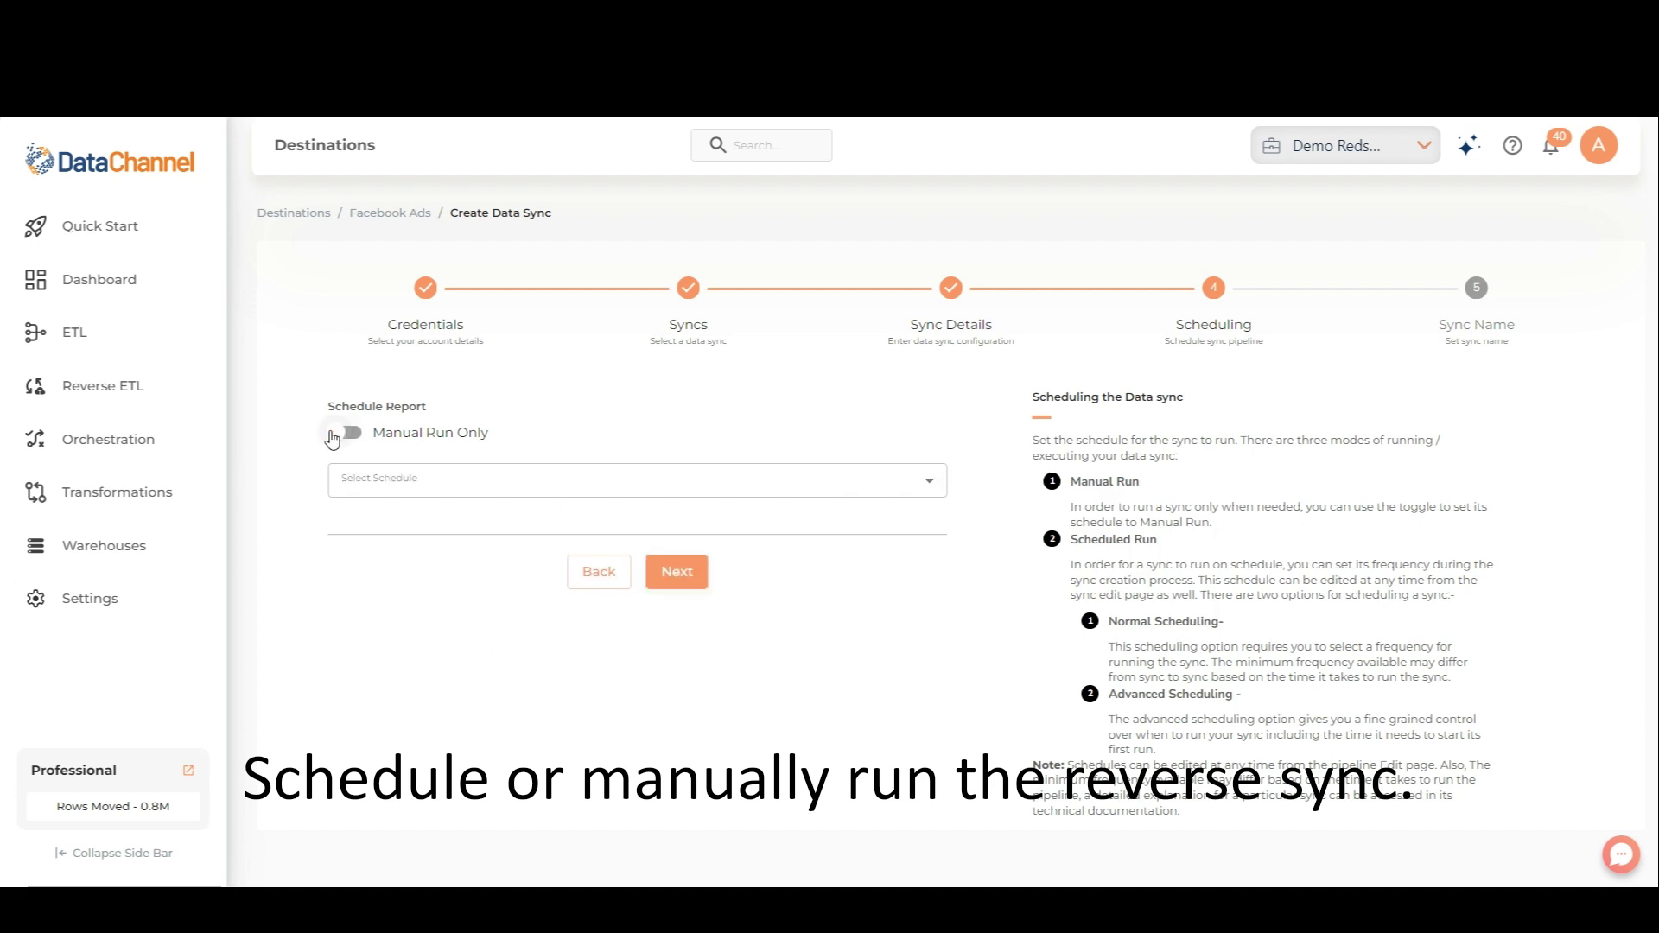
left_click(363, 483)
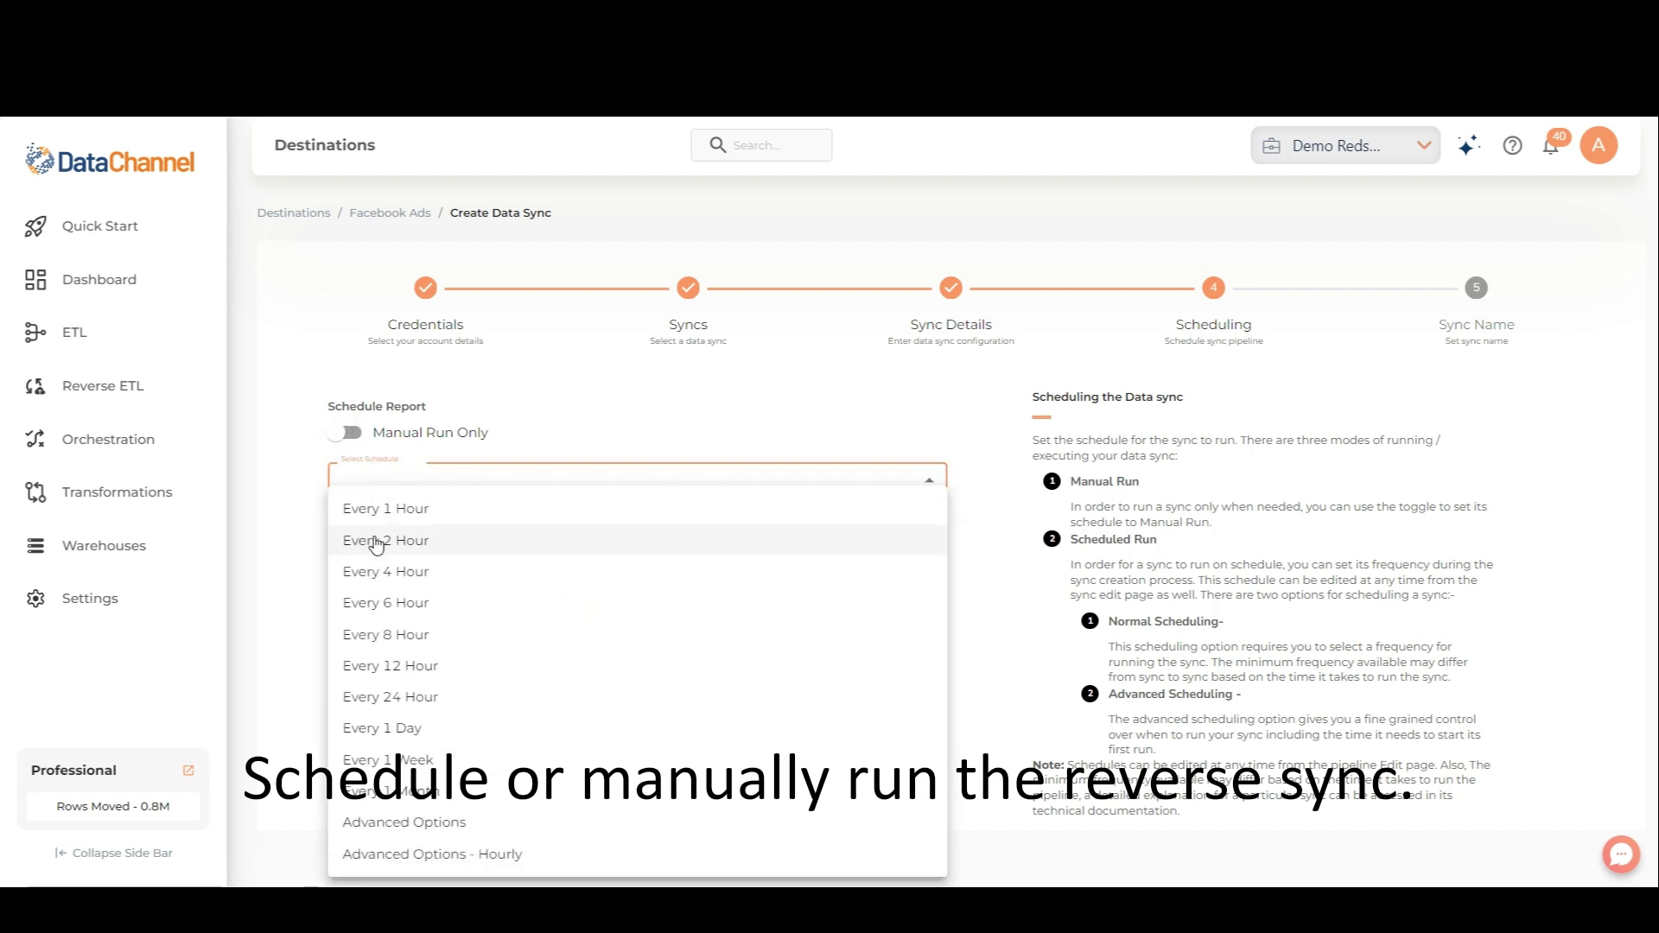
left_click(386, 572)
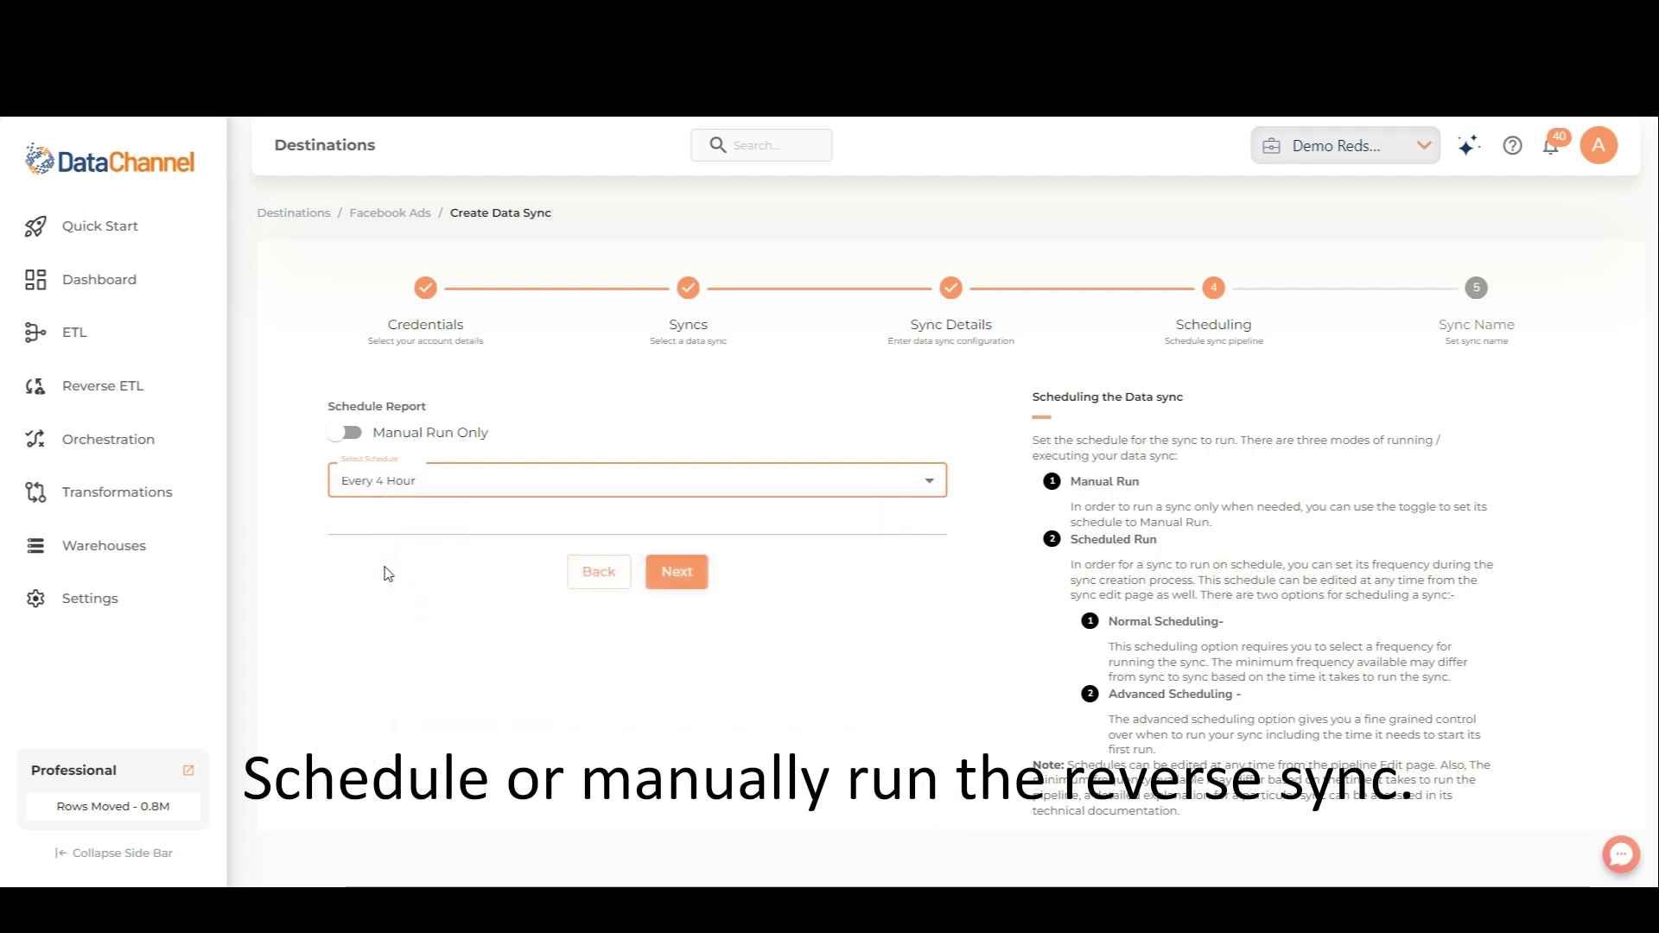
Step: Switch the sync schedule to Advanced Options, selecting all months and days 10 and 15
left_click(474, 481)
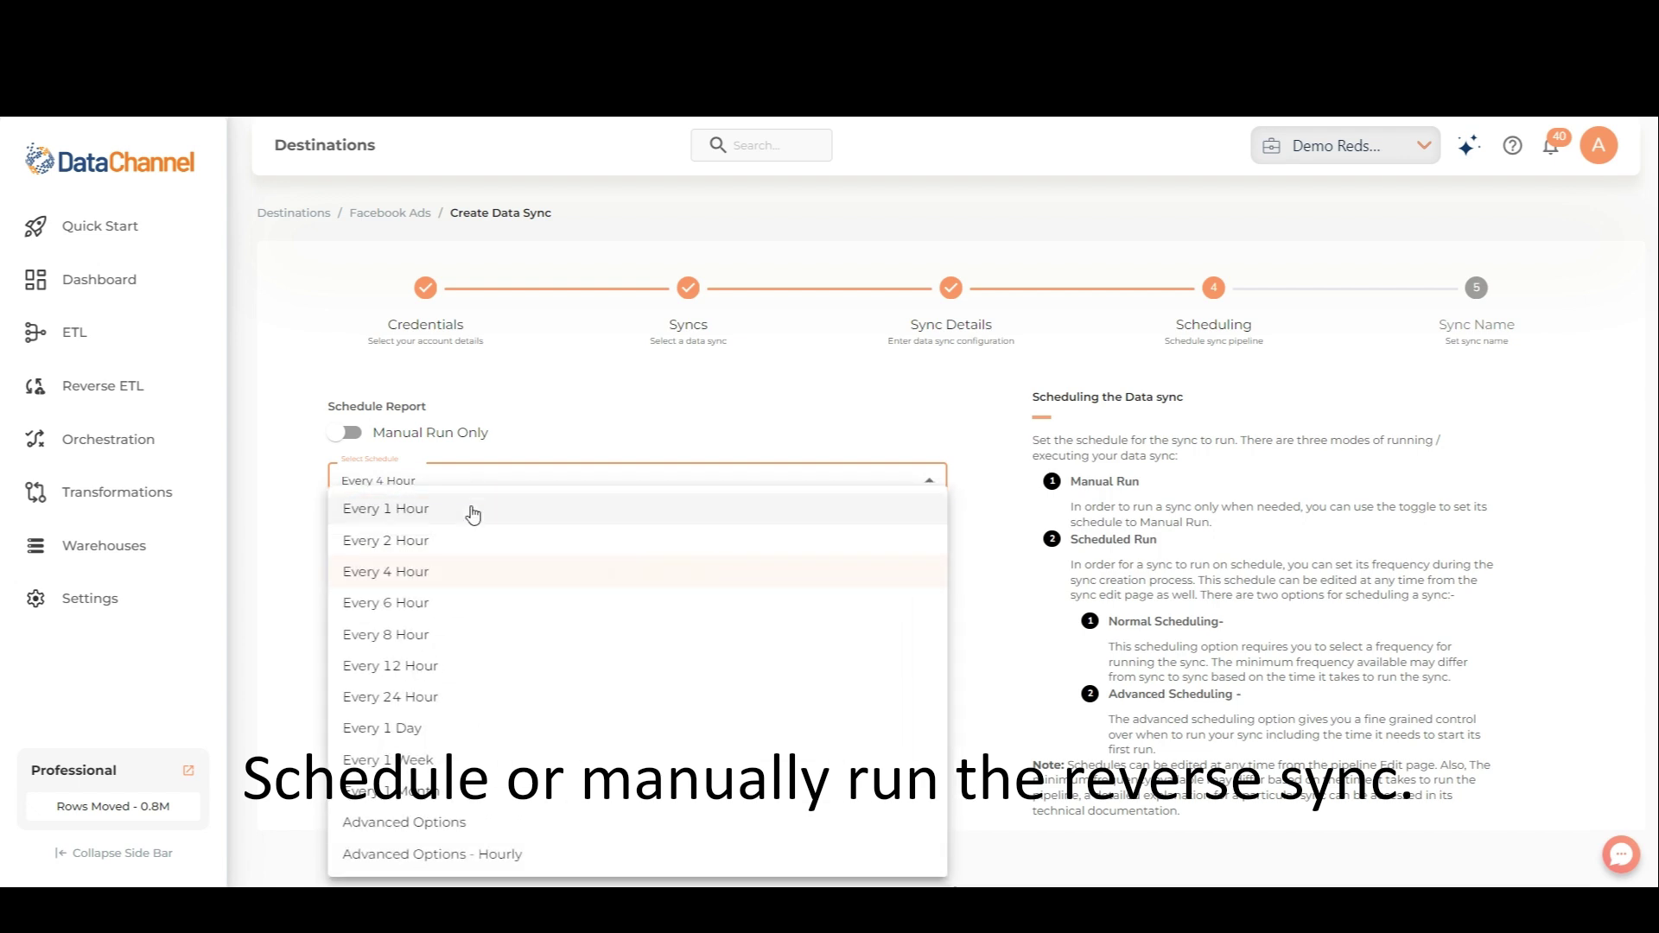
left_click(501, 825)
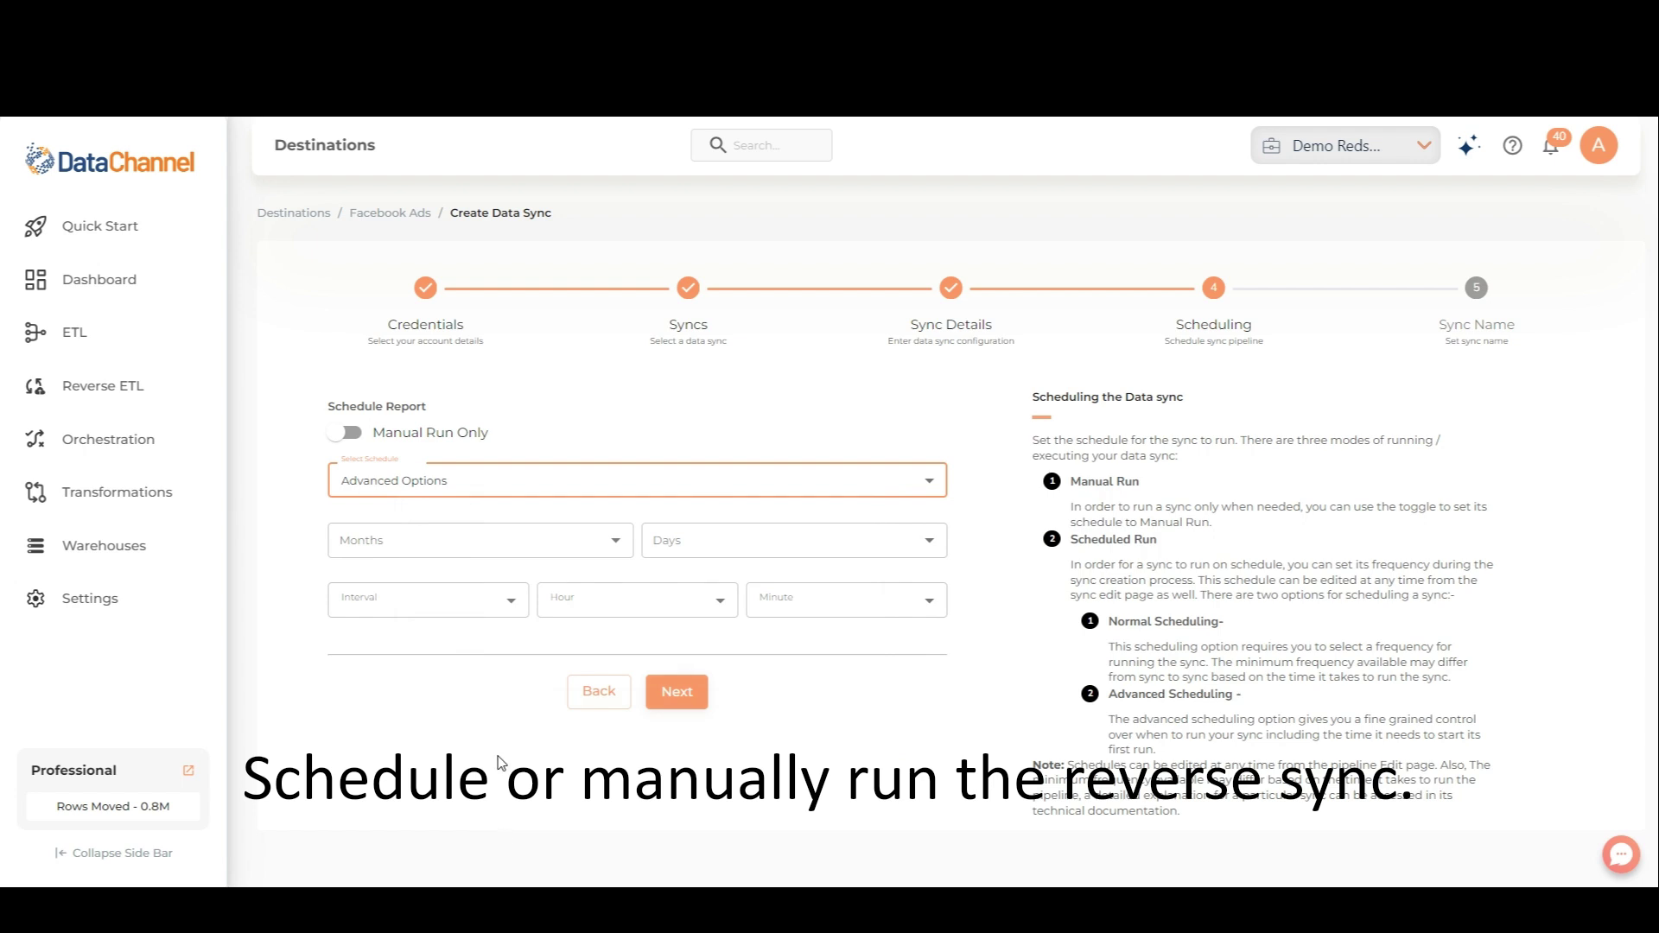
left_click(535, 544)
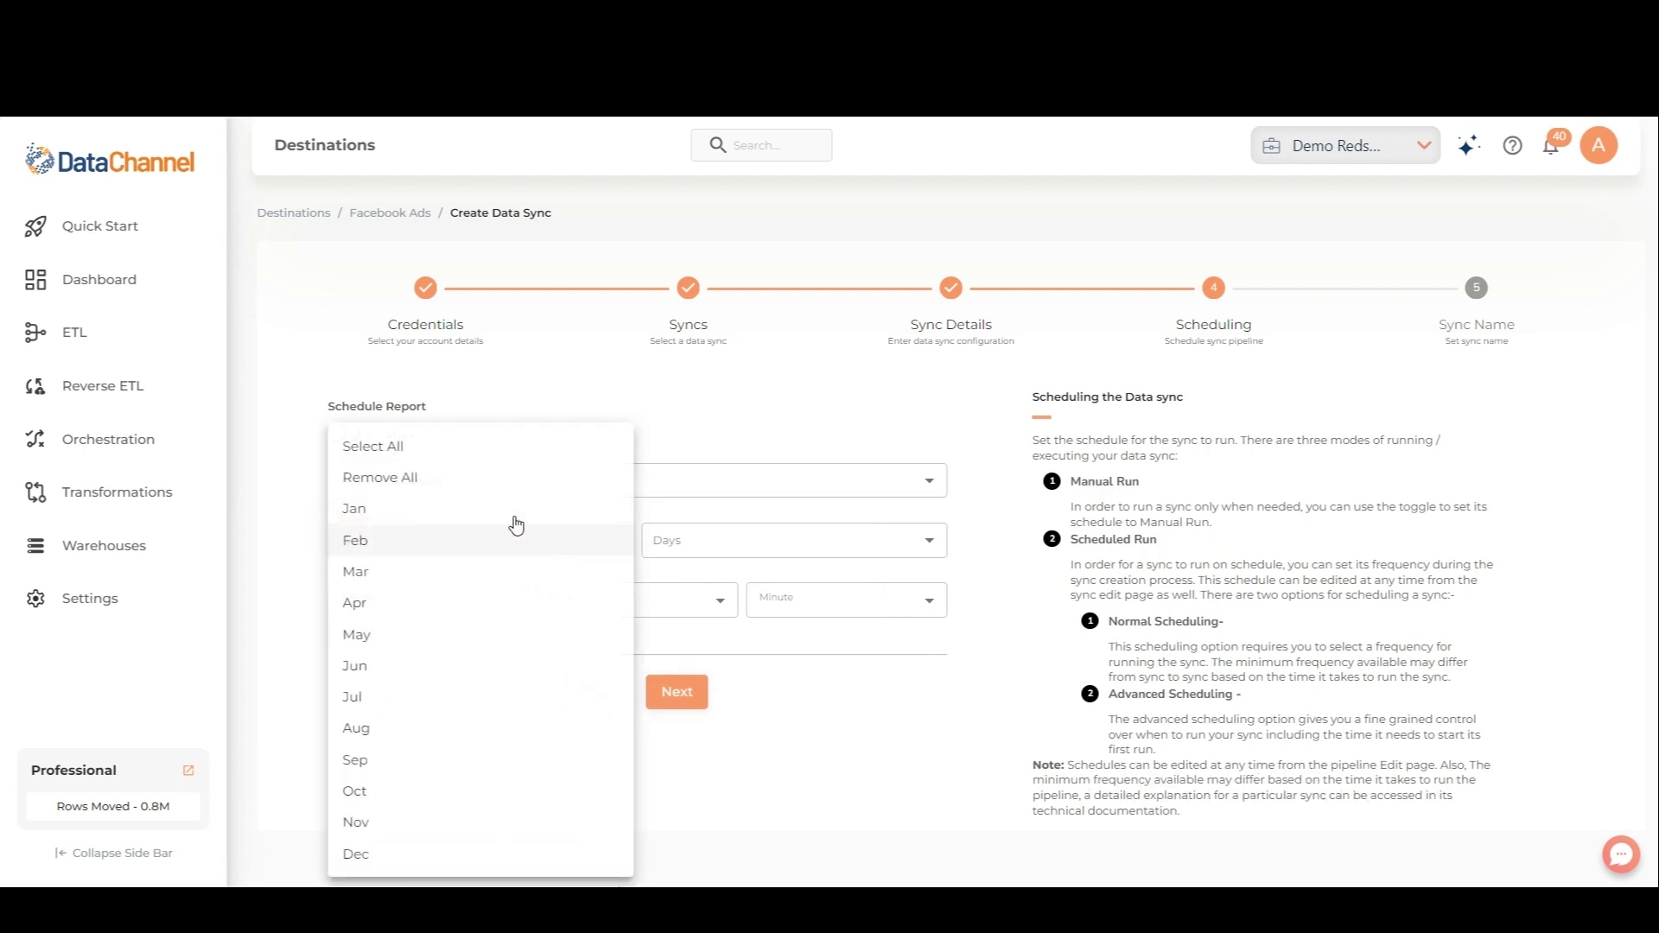
left_click(441, 462)
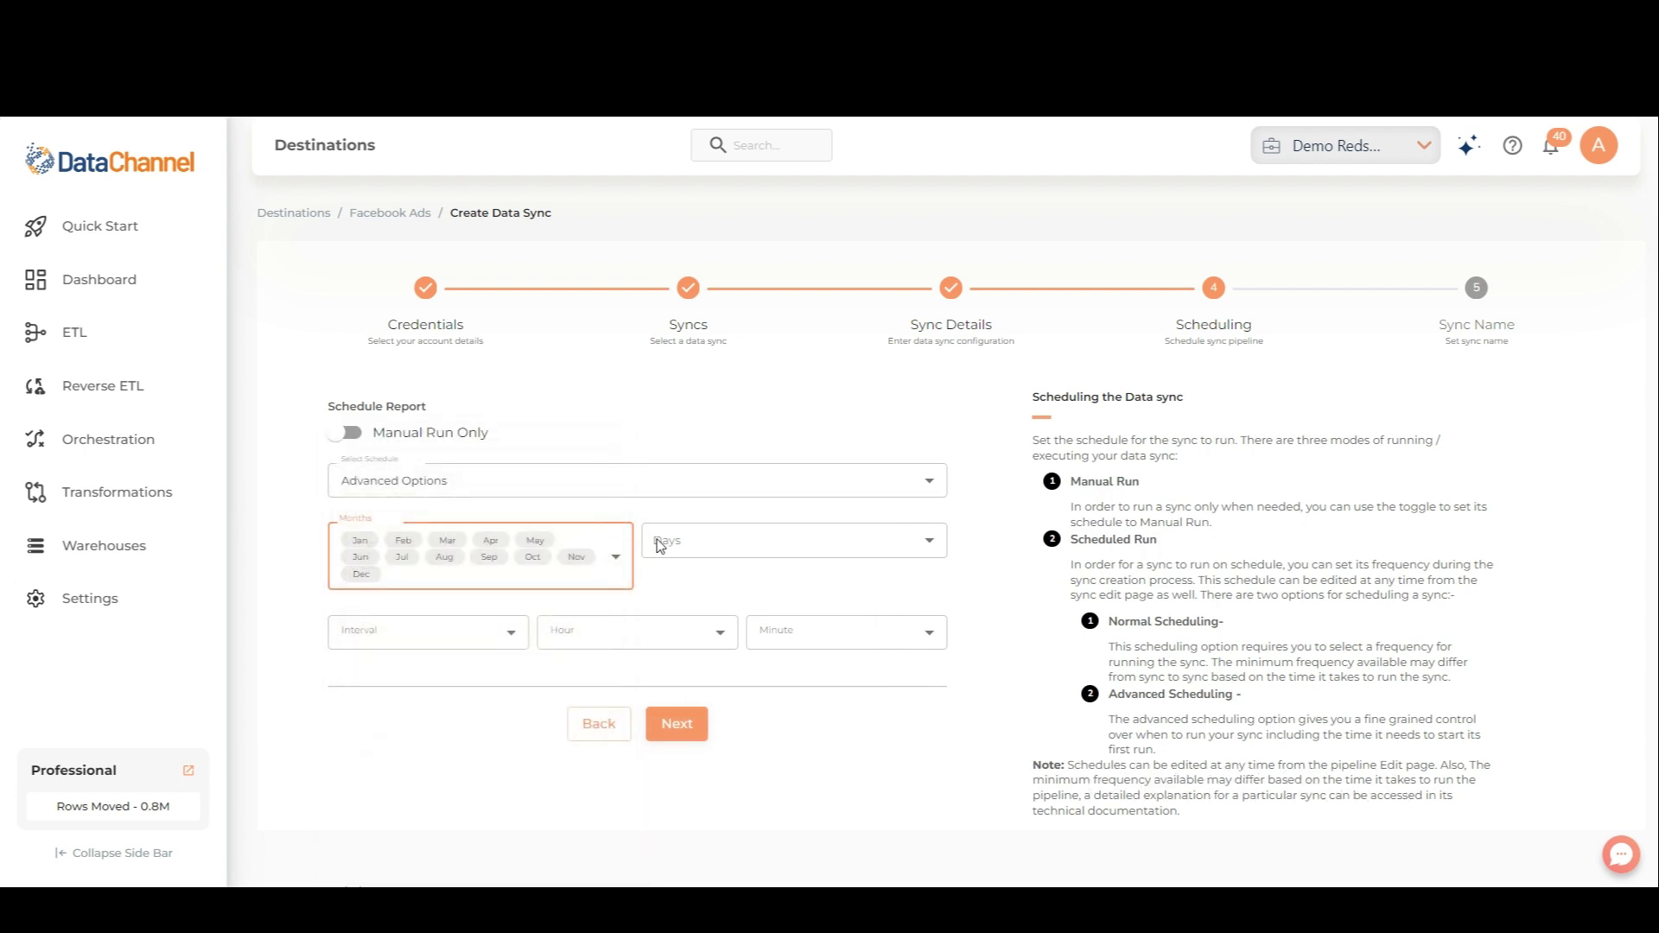
left_click(806, 551)
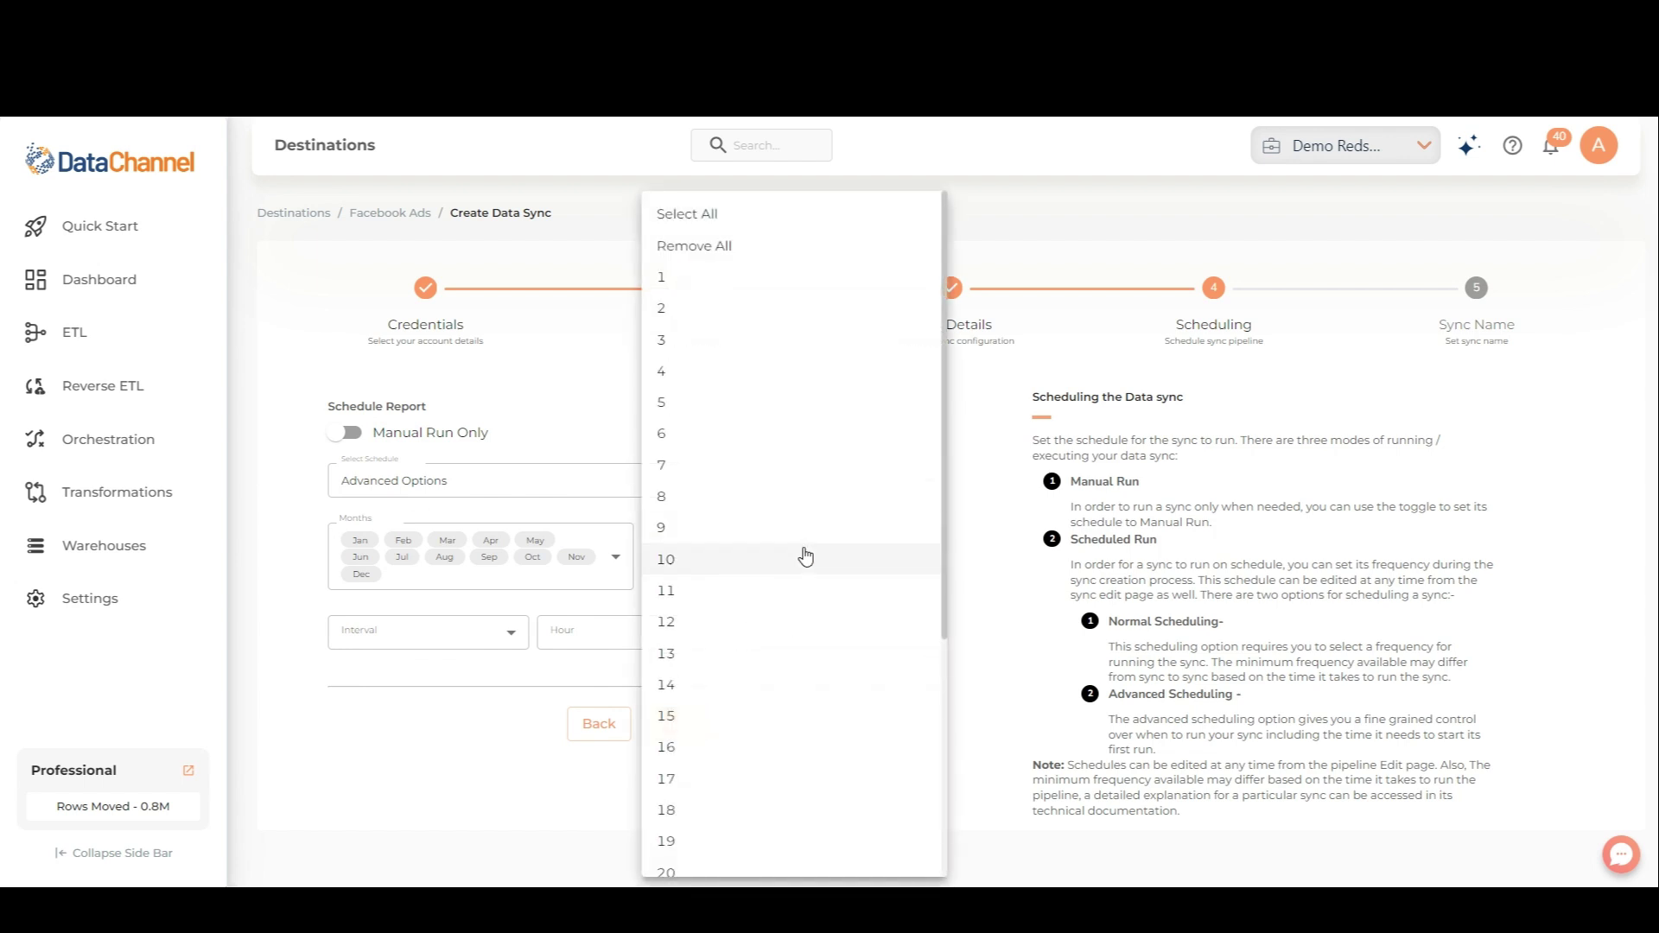
left_click(767, 557)
left_click(716, 726)
Step: Set the schedule interval to Every 4 Hour, hour 9 and minute 15, and proceed to naming the sync
left_click(518, 637)
left_click(514, 638)
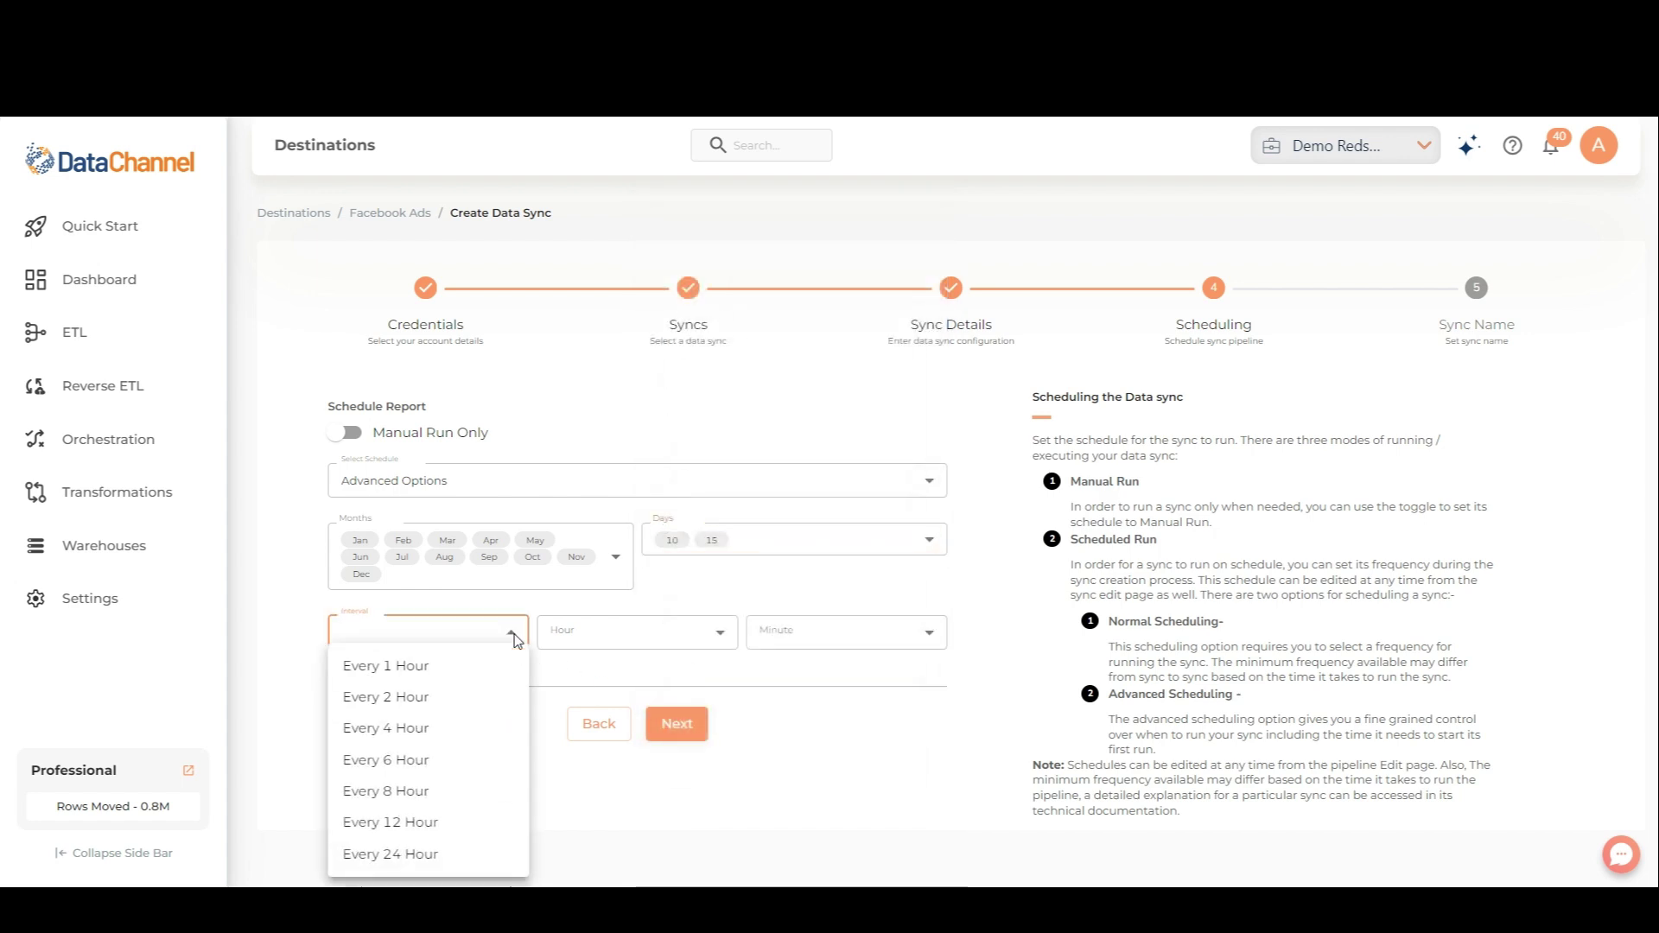
left_click(448, 729)
left_click(609, 650)
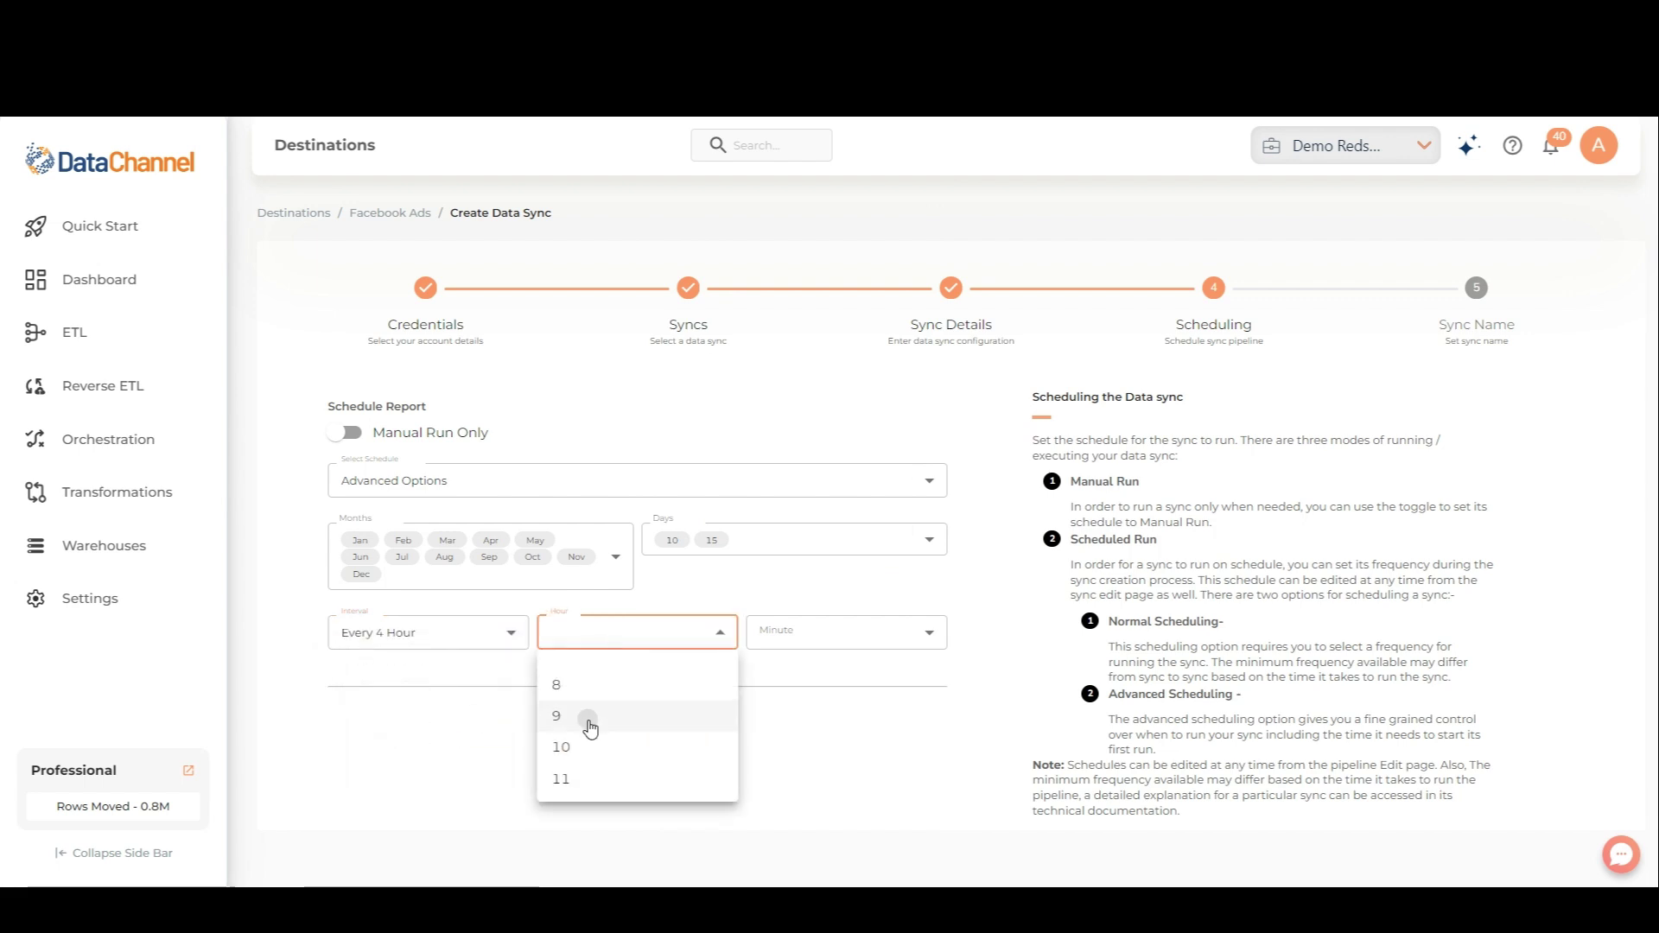
left_click(585, 722)
left_click(780, 634)
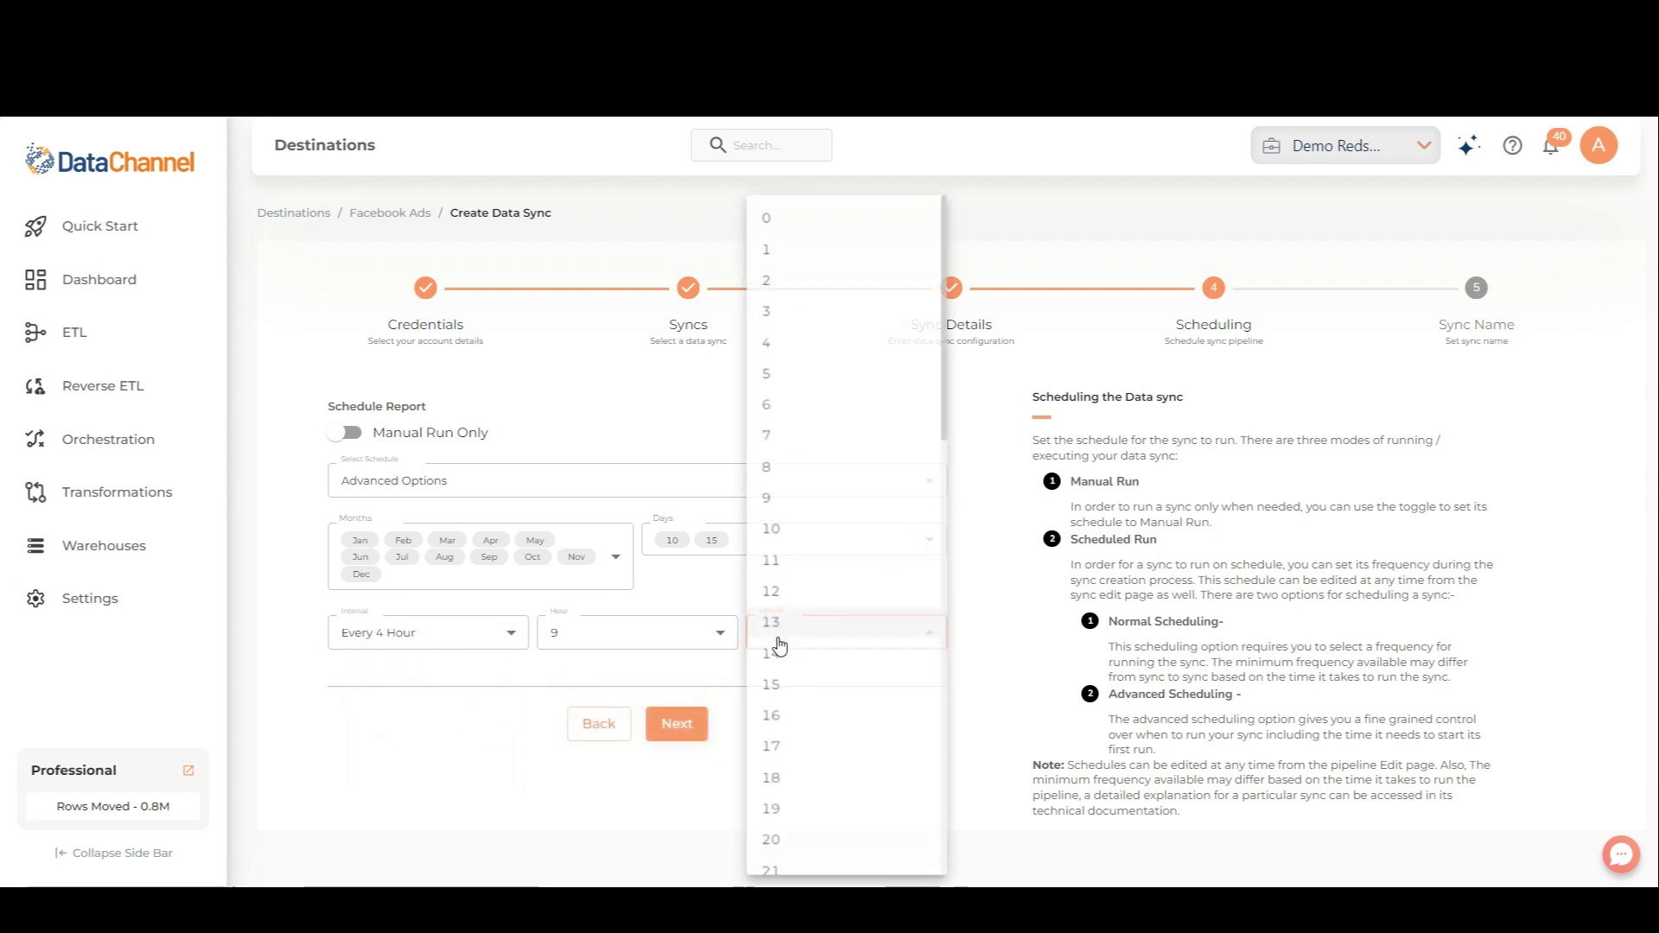
left_click(782, 684)
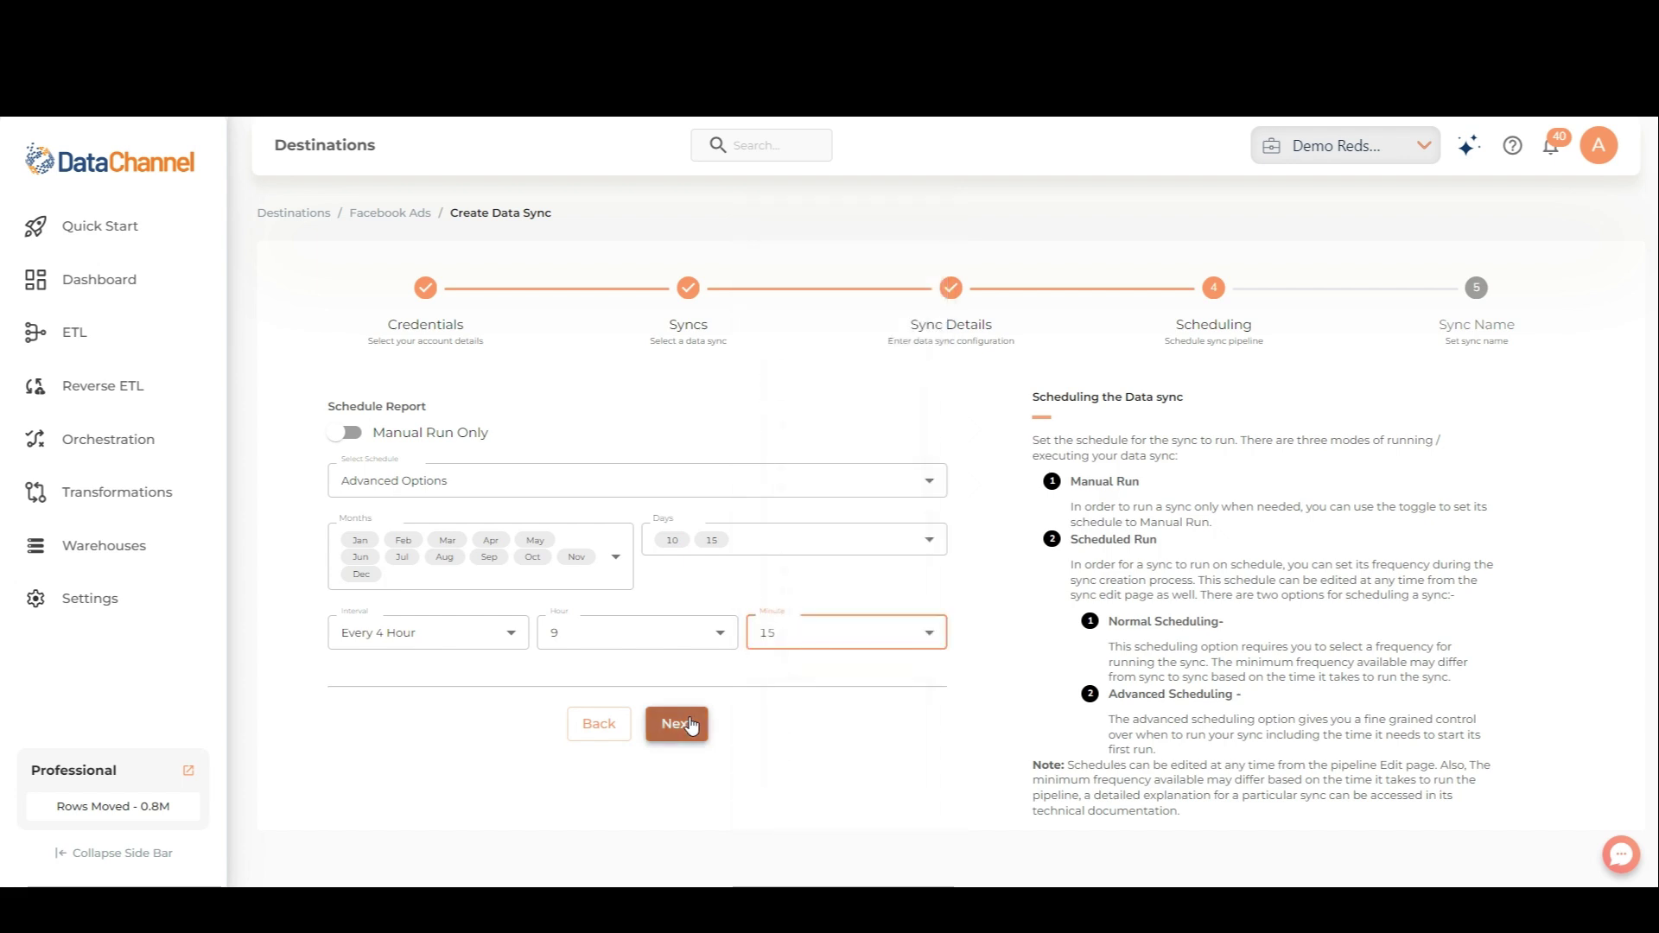
left_click(691, 726)
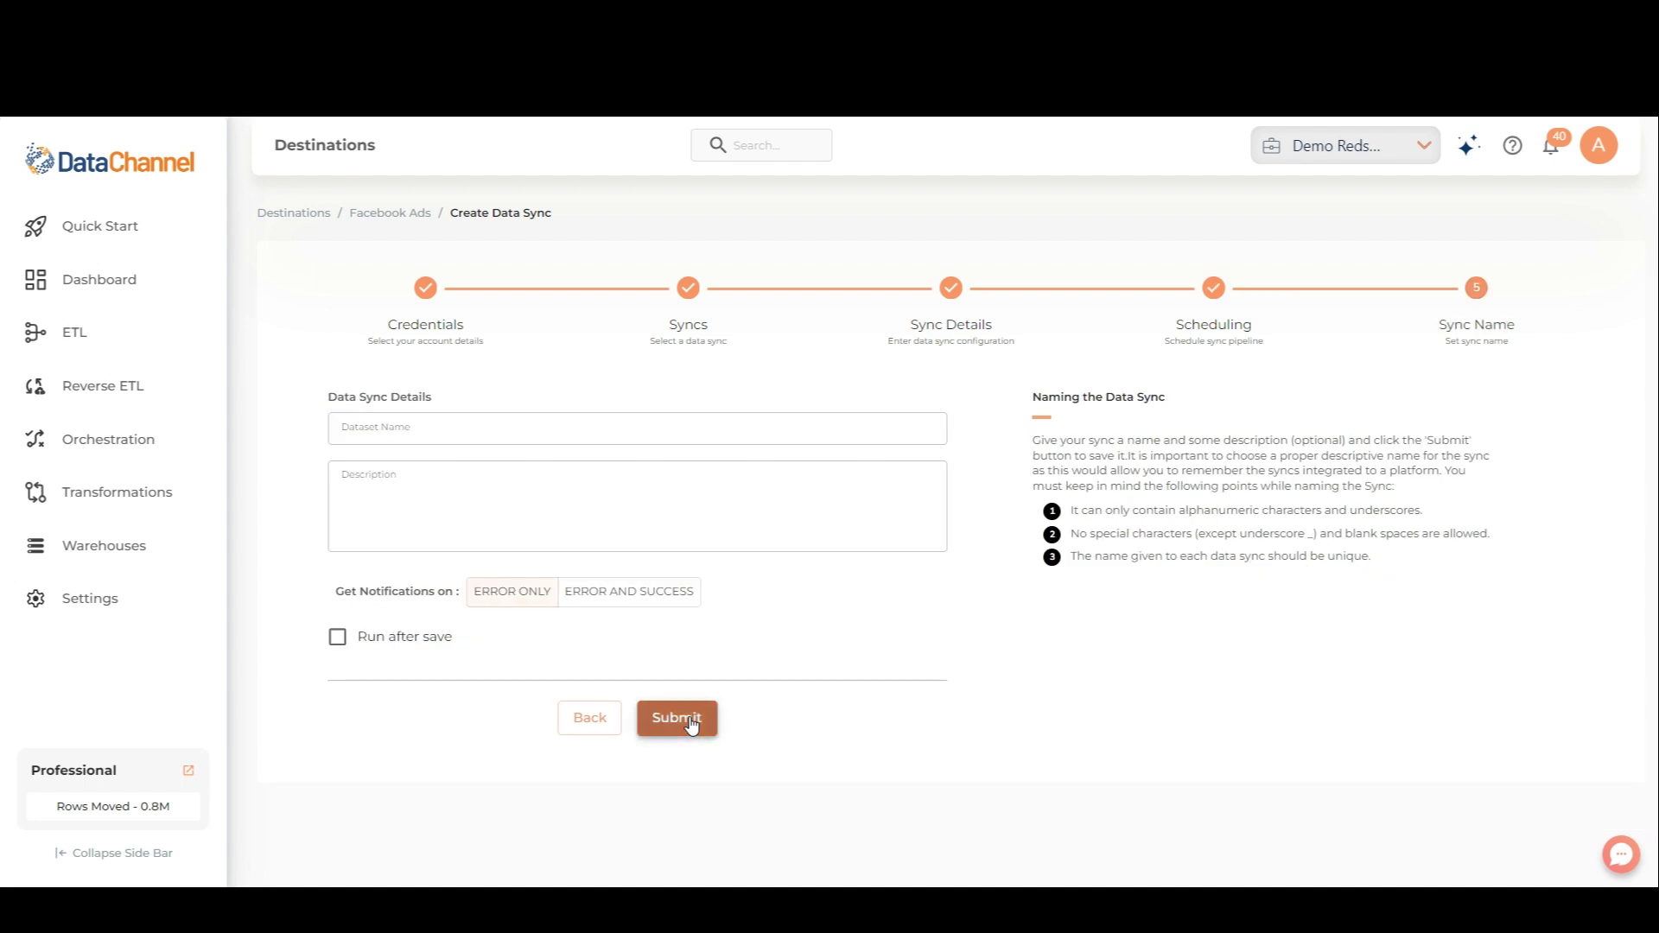
Step: Name the dataset Demo and enter the description "This is a demo"
left_click(389, 429)
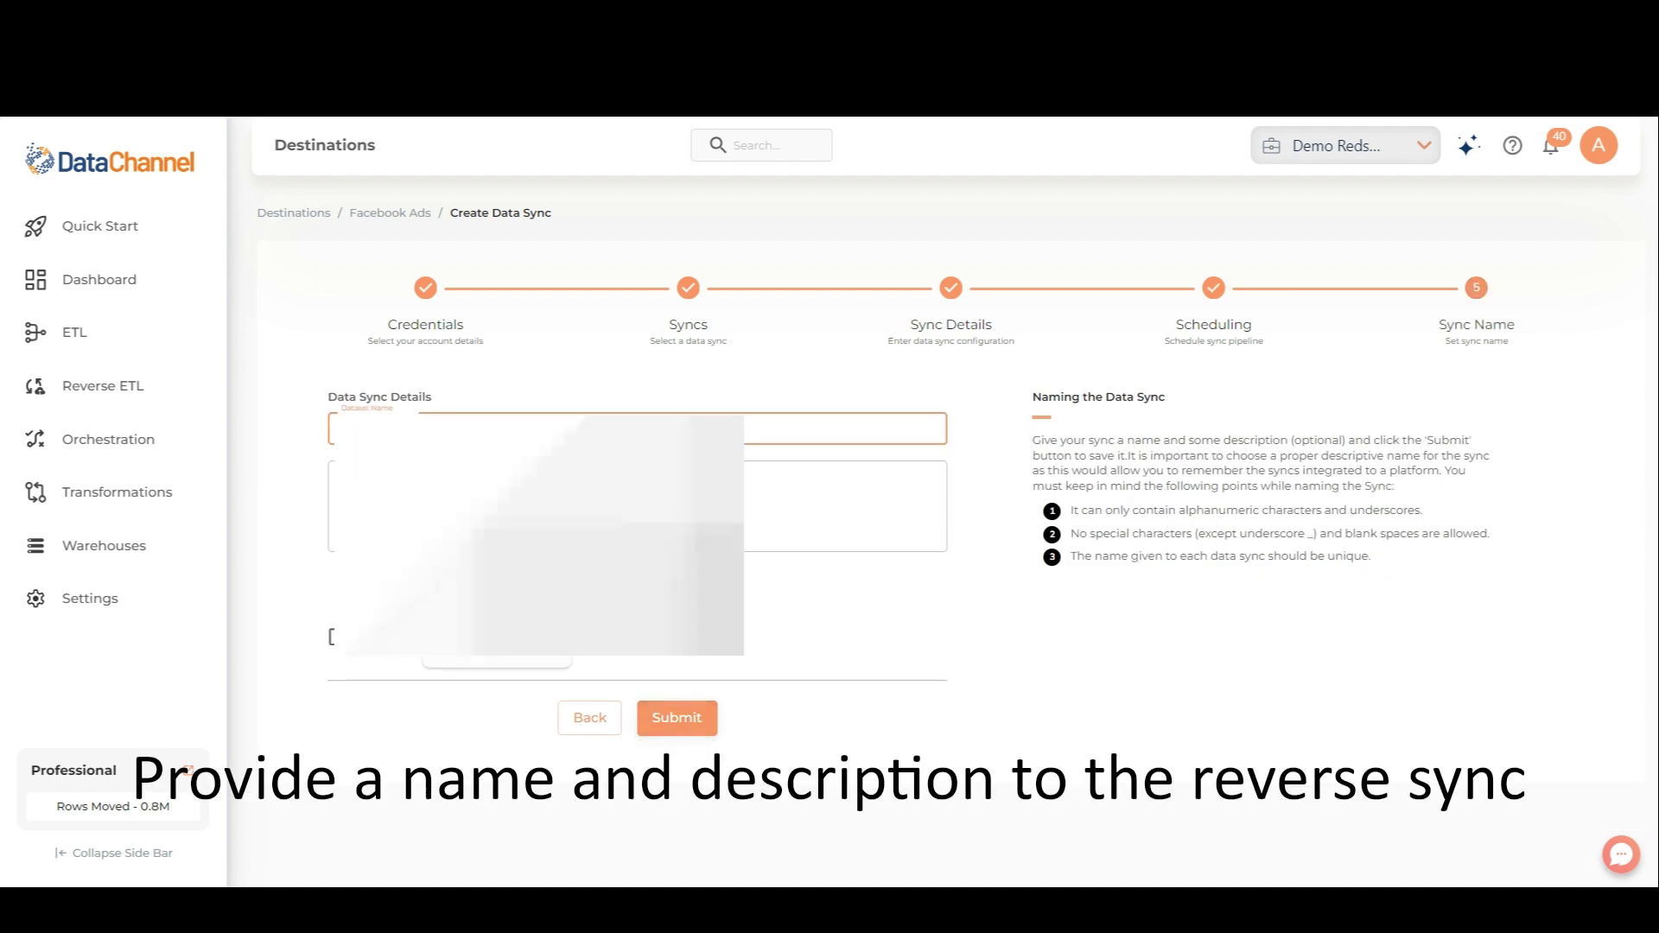
left_click(847, 506)
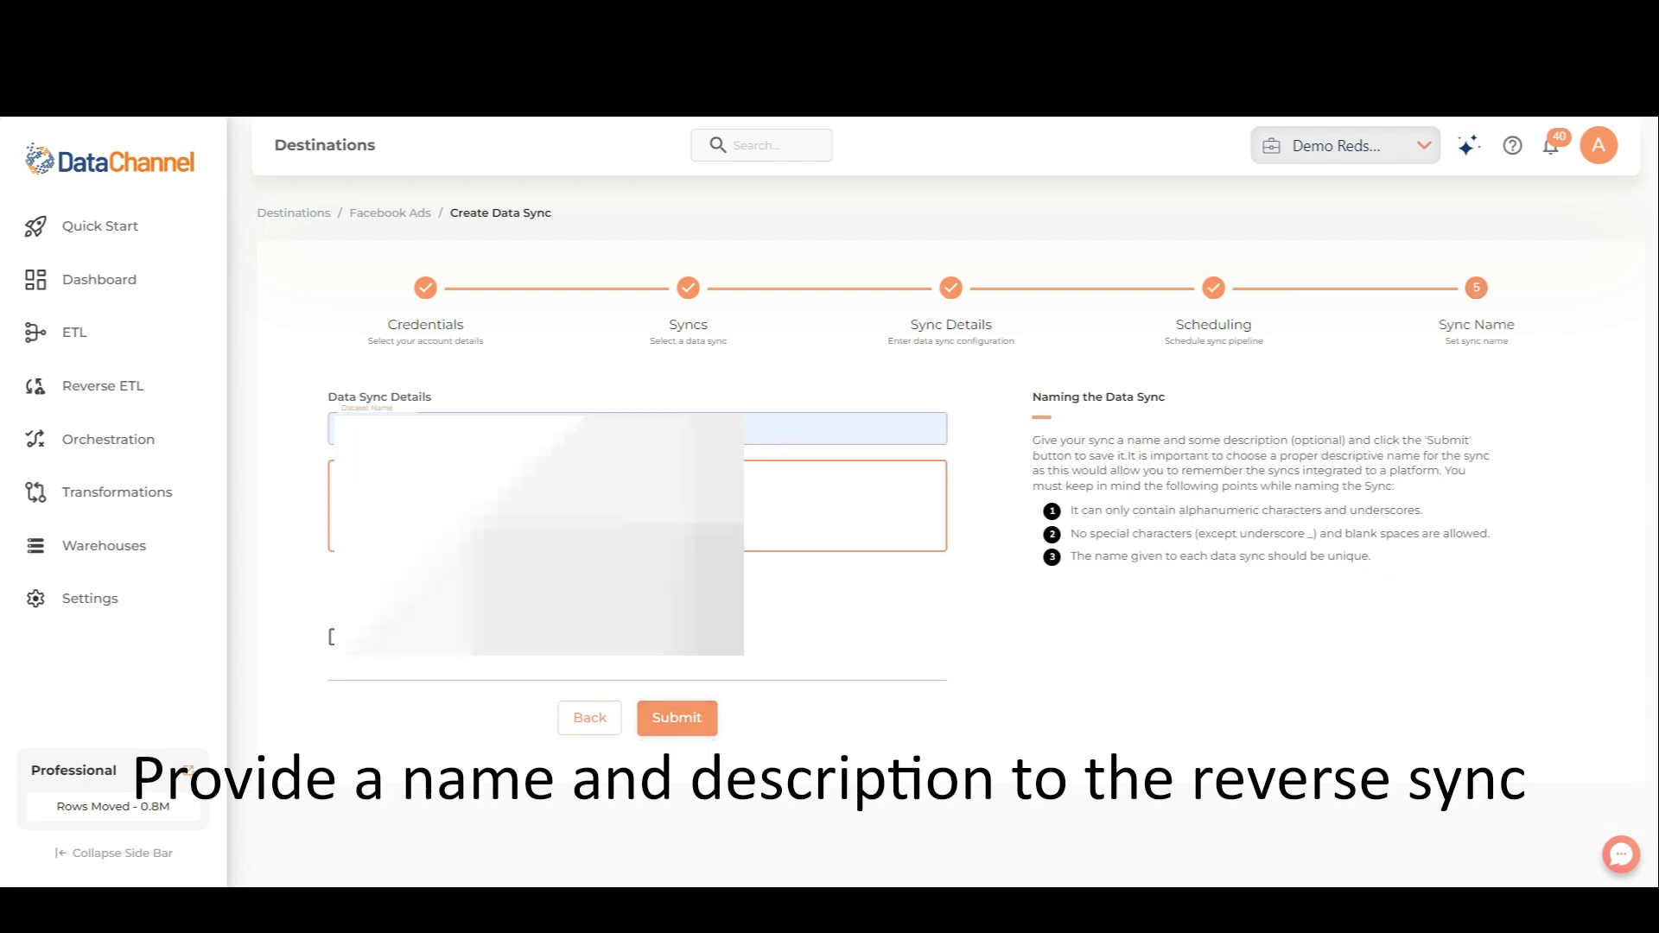
type("This is a demo")
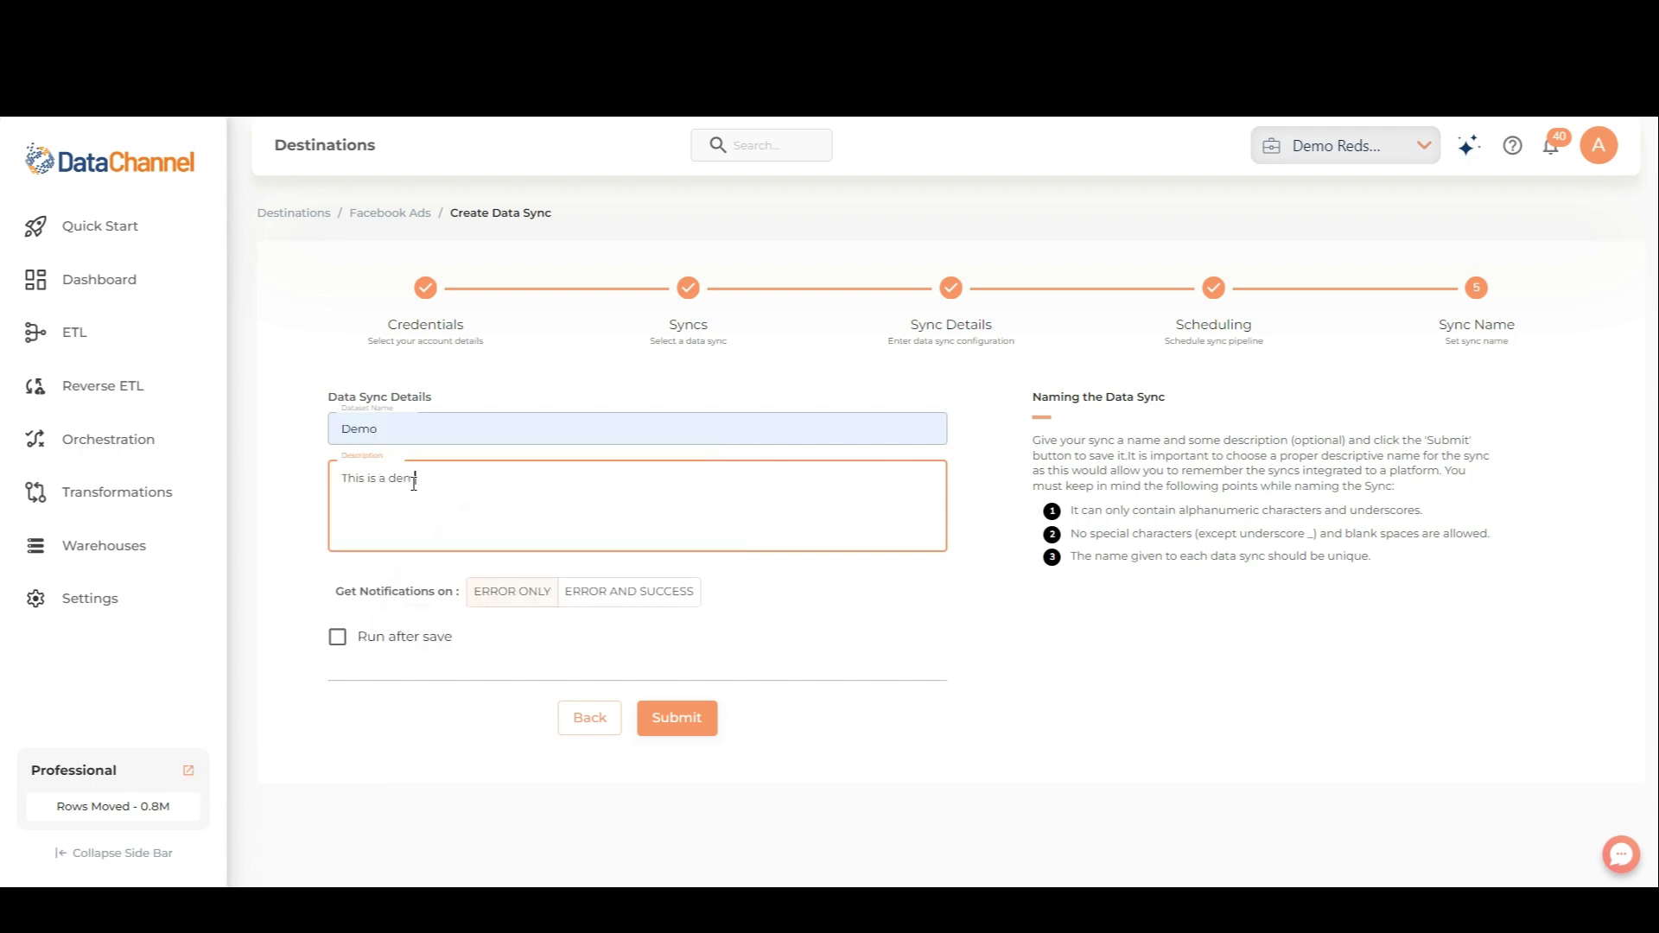
Step: Set the sync notifications to Error and Success, and submit the data sync
left_click(591, 595)
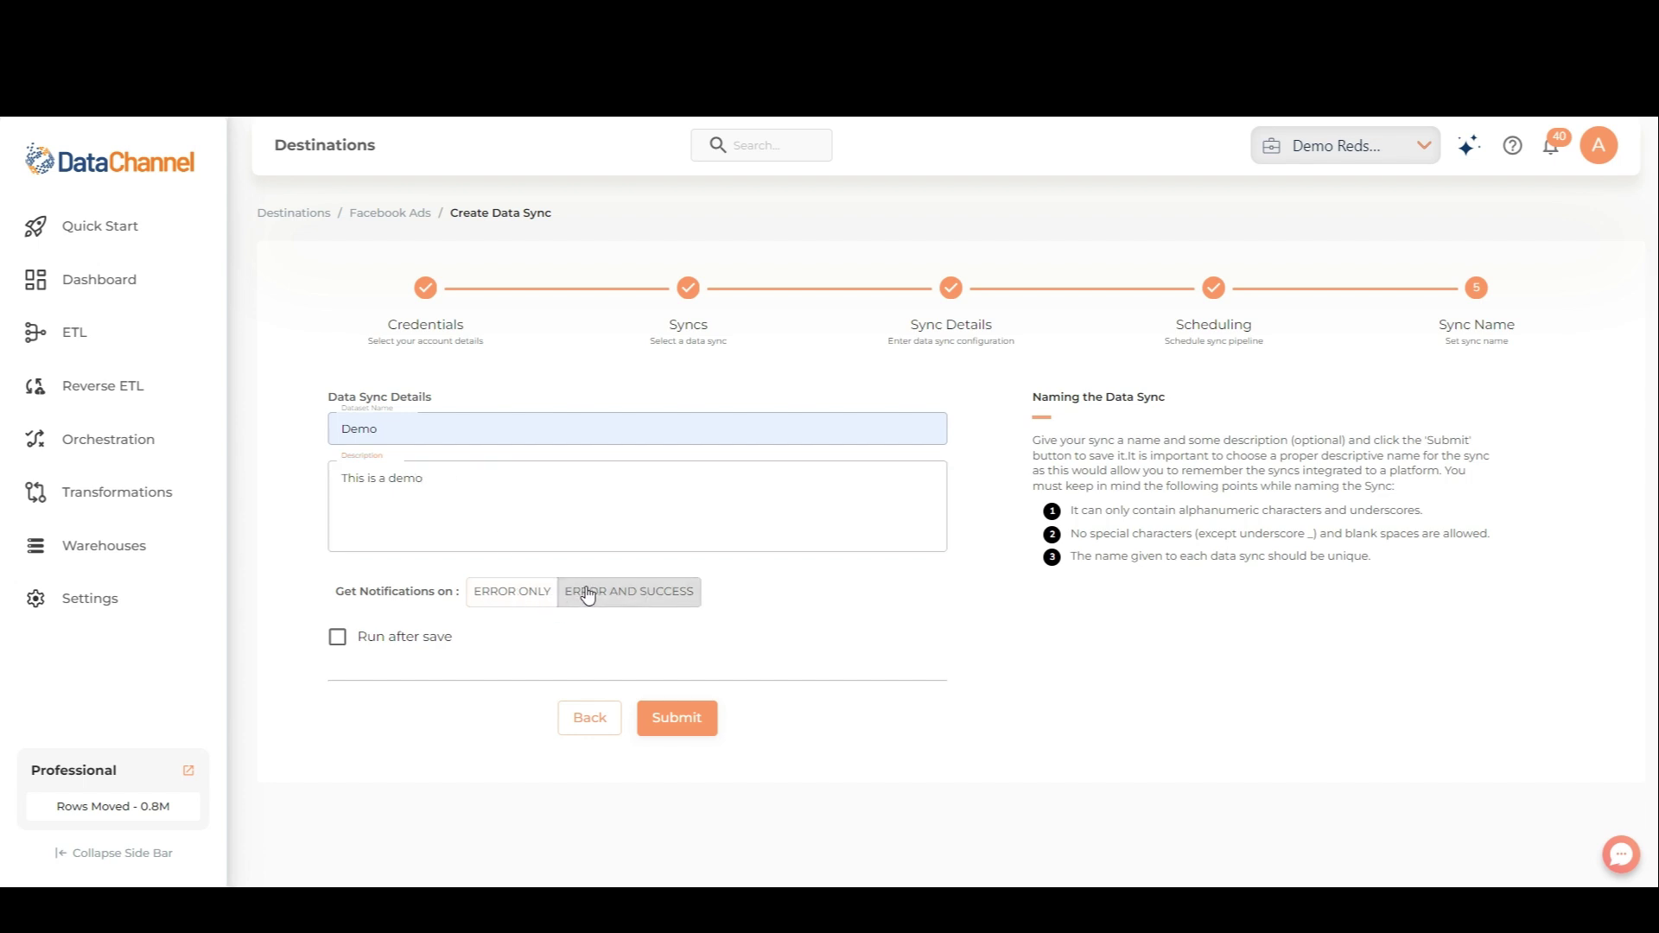
left_click(516, 597)
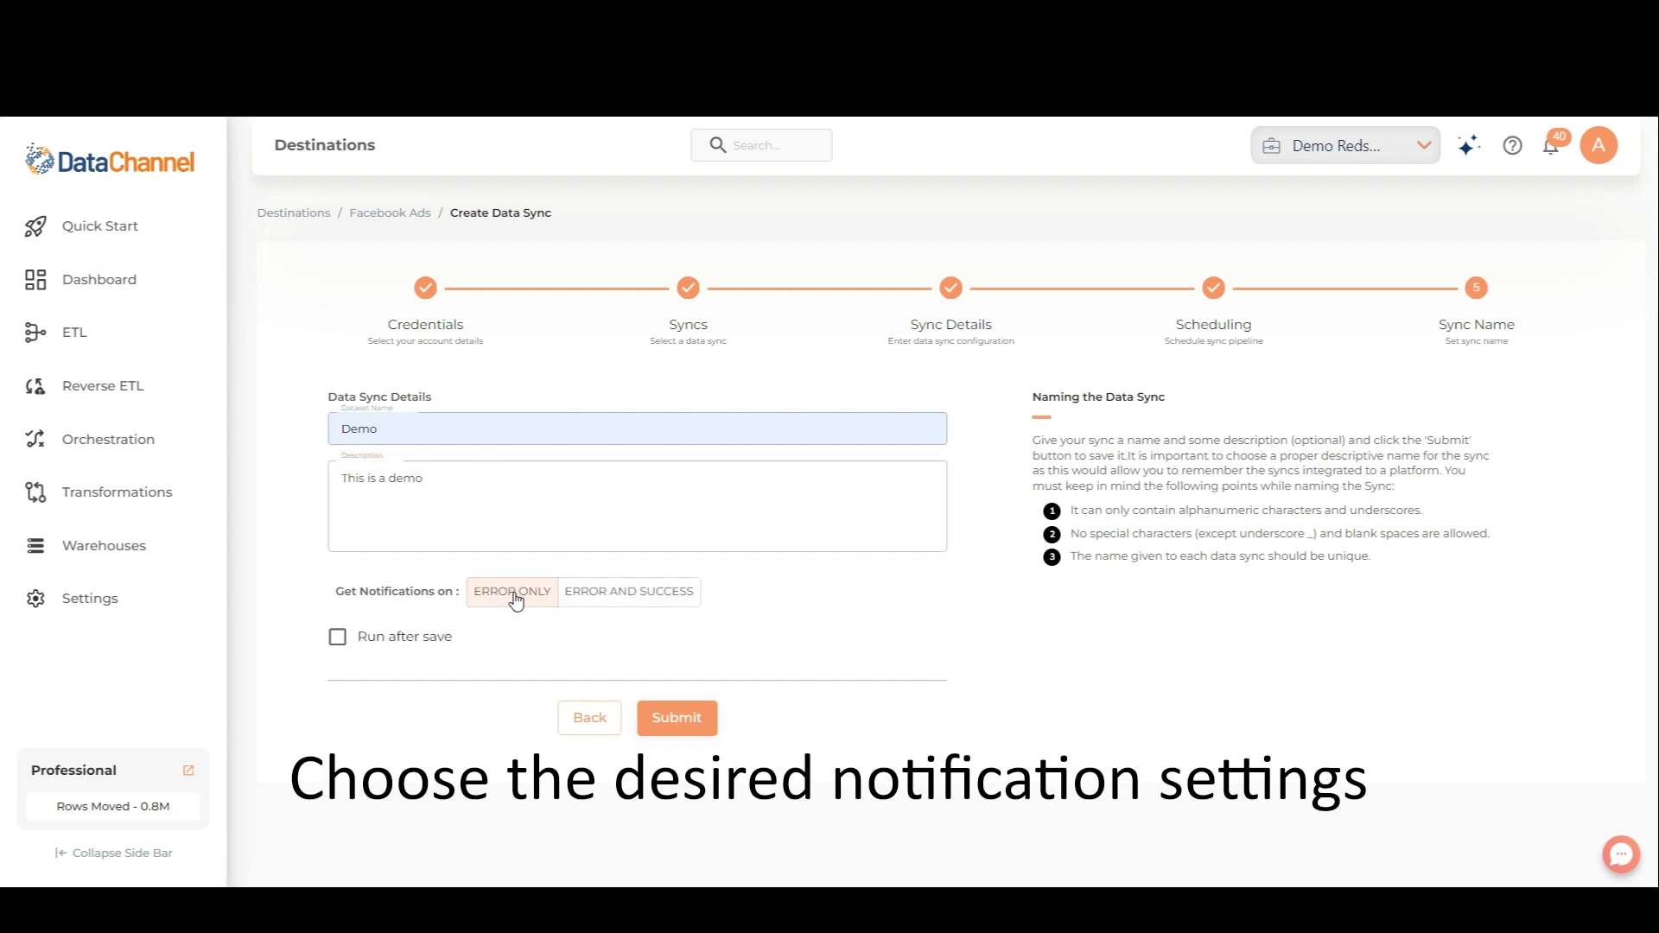
left_click(578, 595)
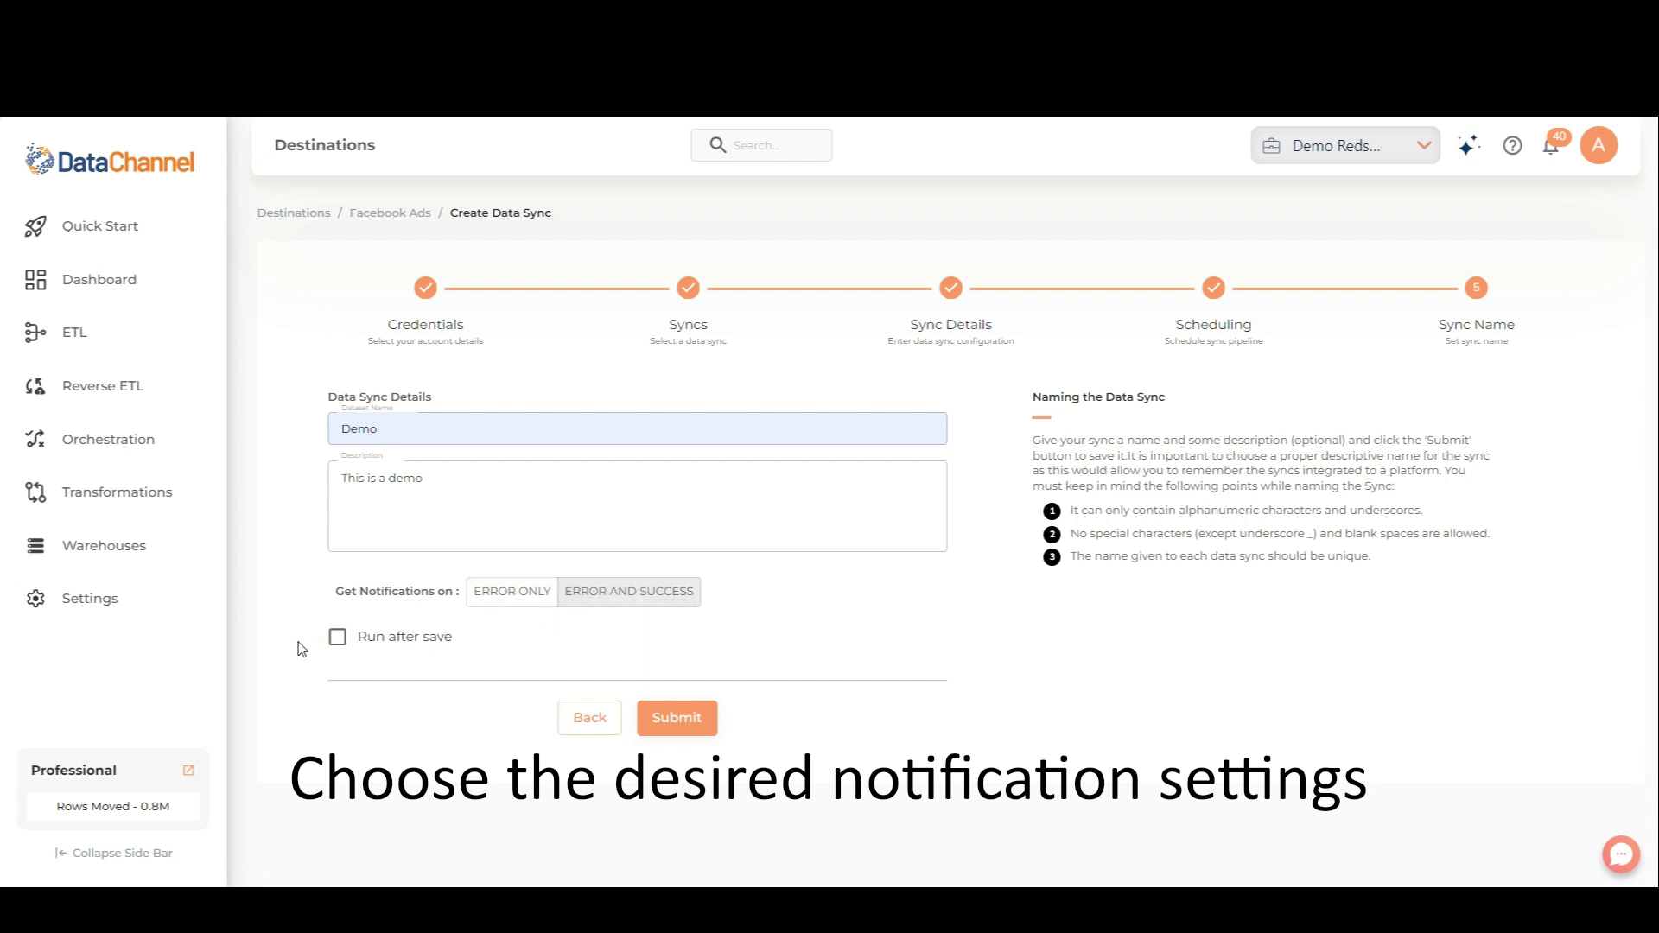
left_click(339, 644)
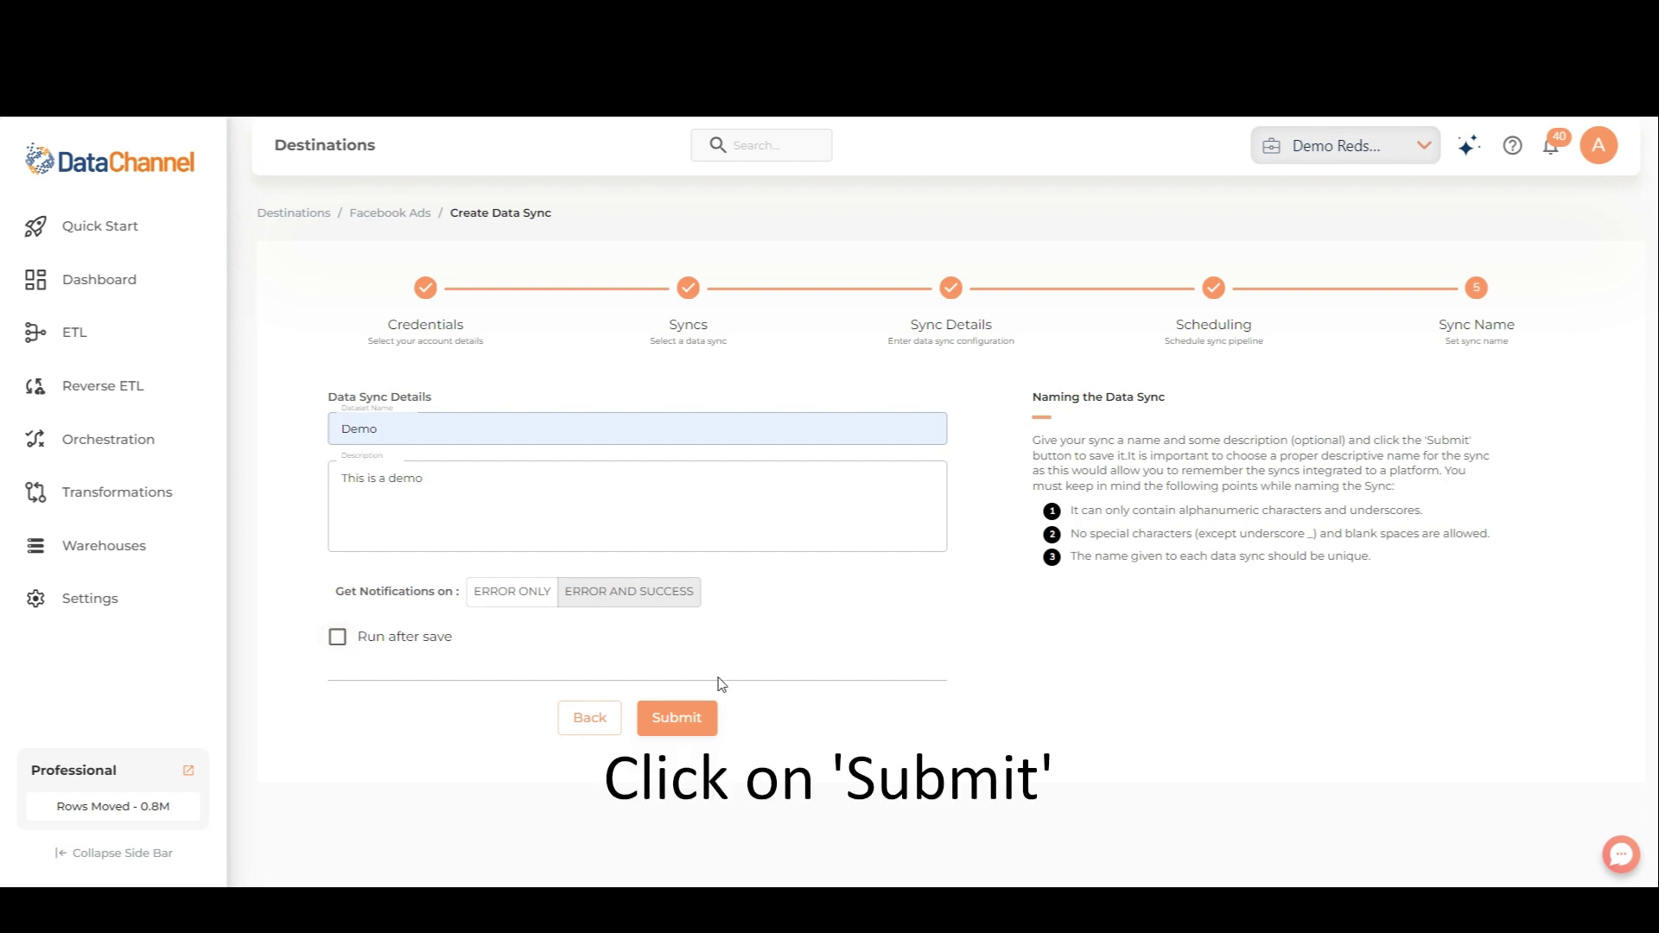
left_click(677, 718)
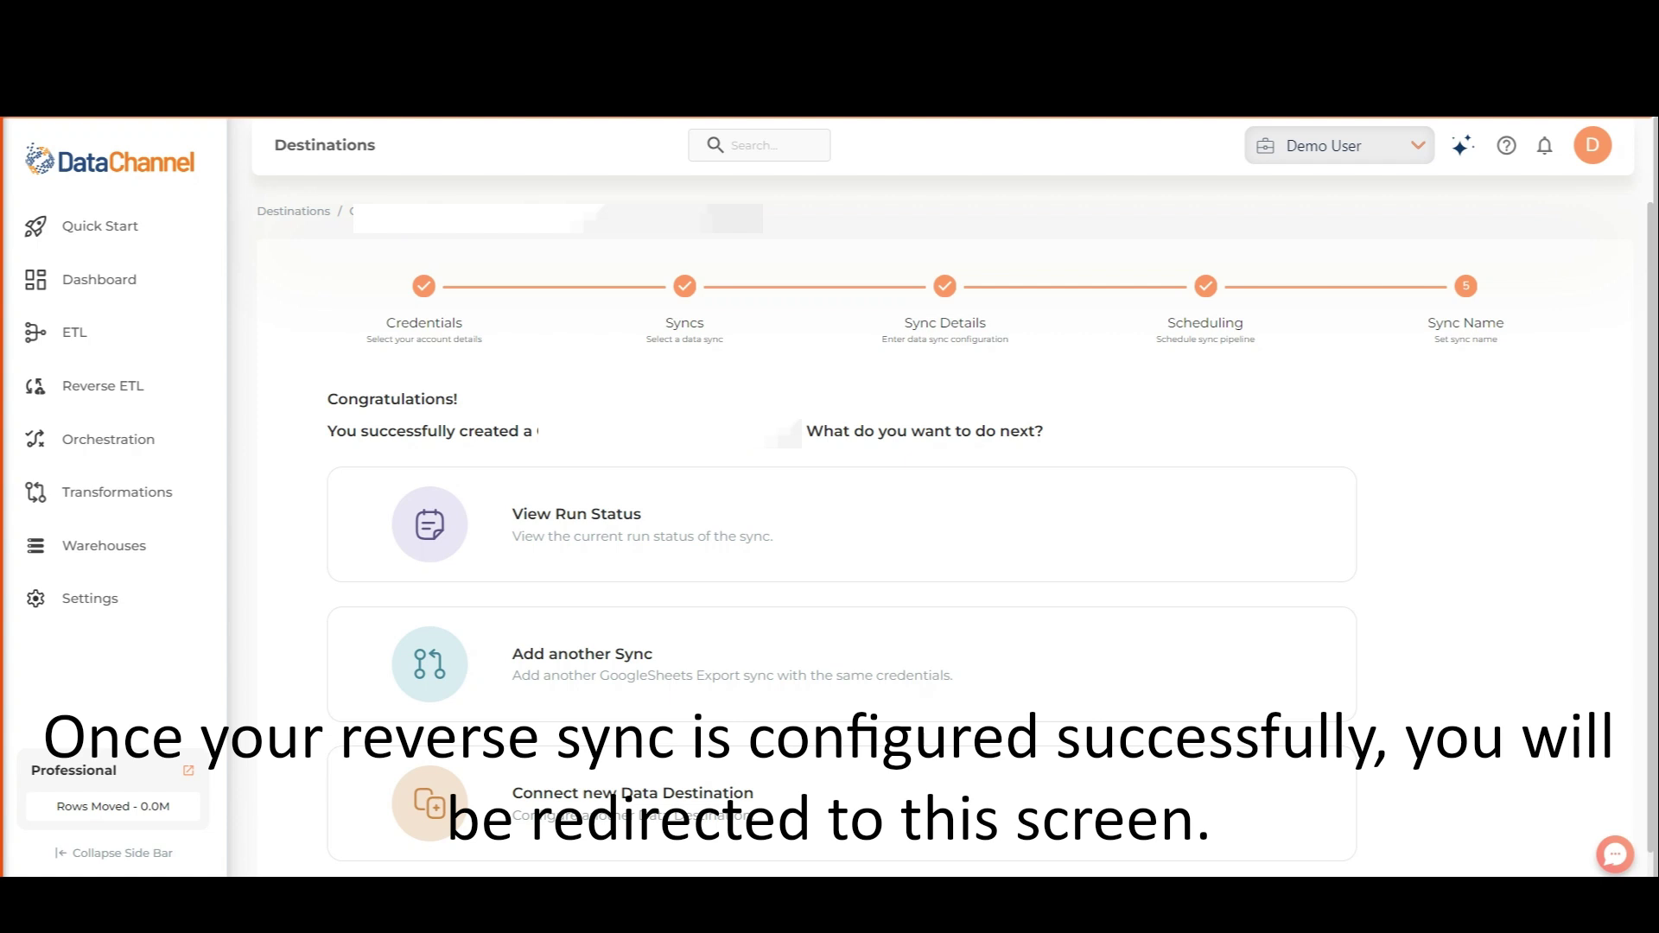
Step: View the sync's run status and open the logs of the 2024-05-13 run
left_click(787, 553)
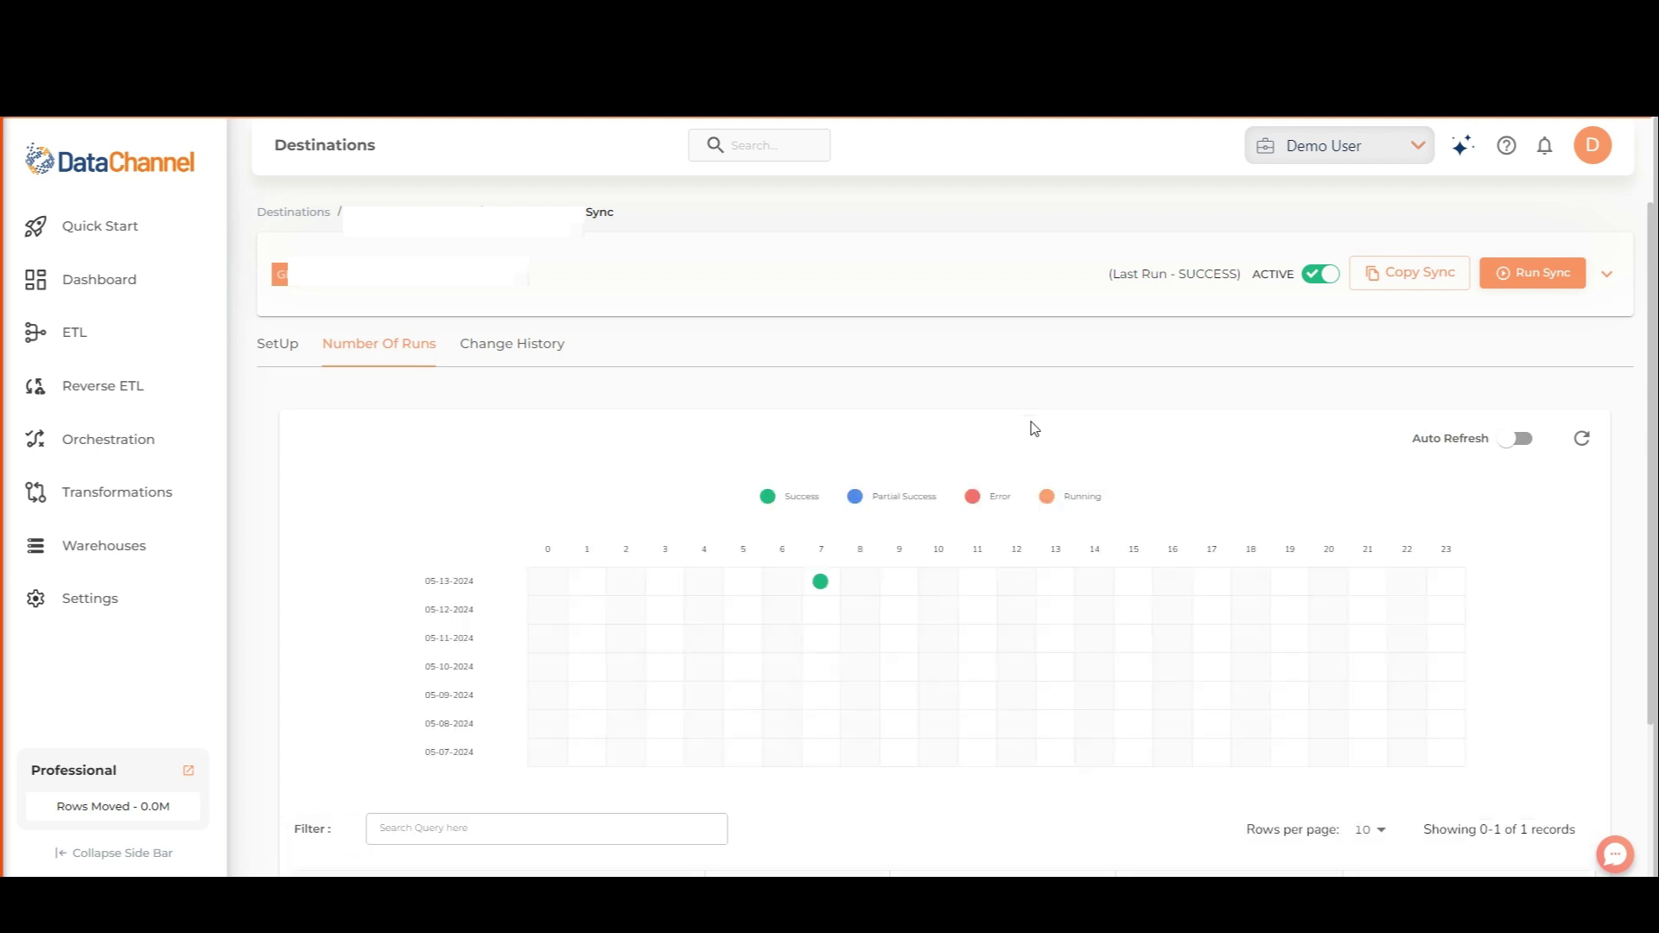
scroll(1038, 450, "down", 1)
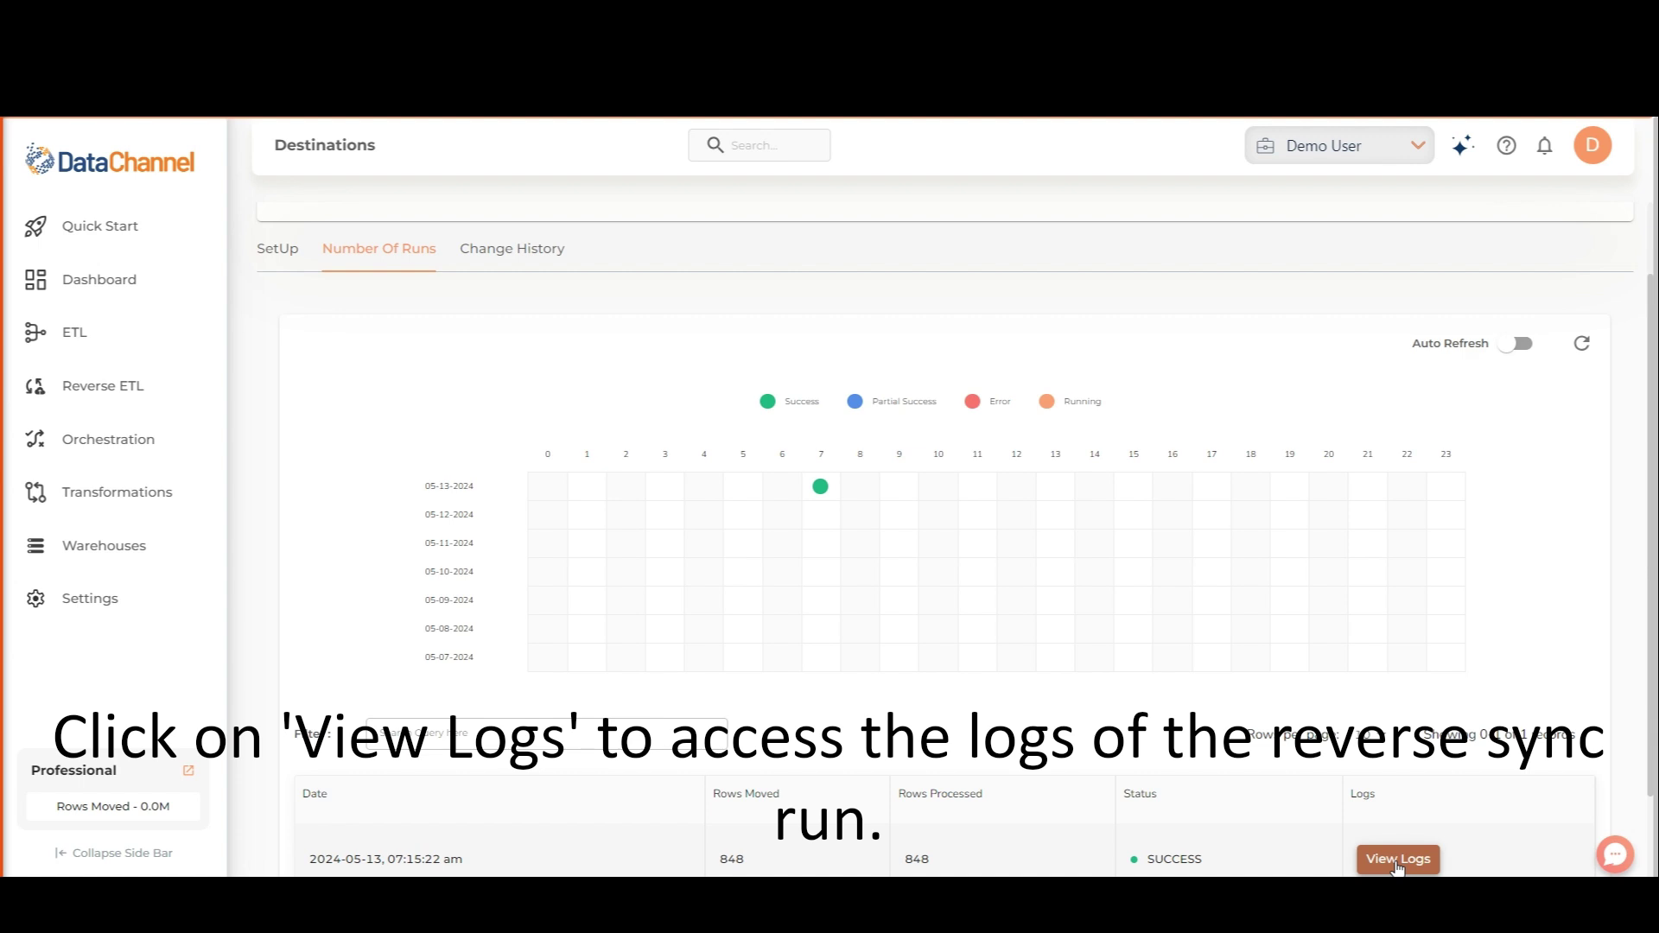
left_click(1397, 859)
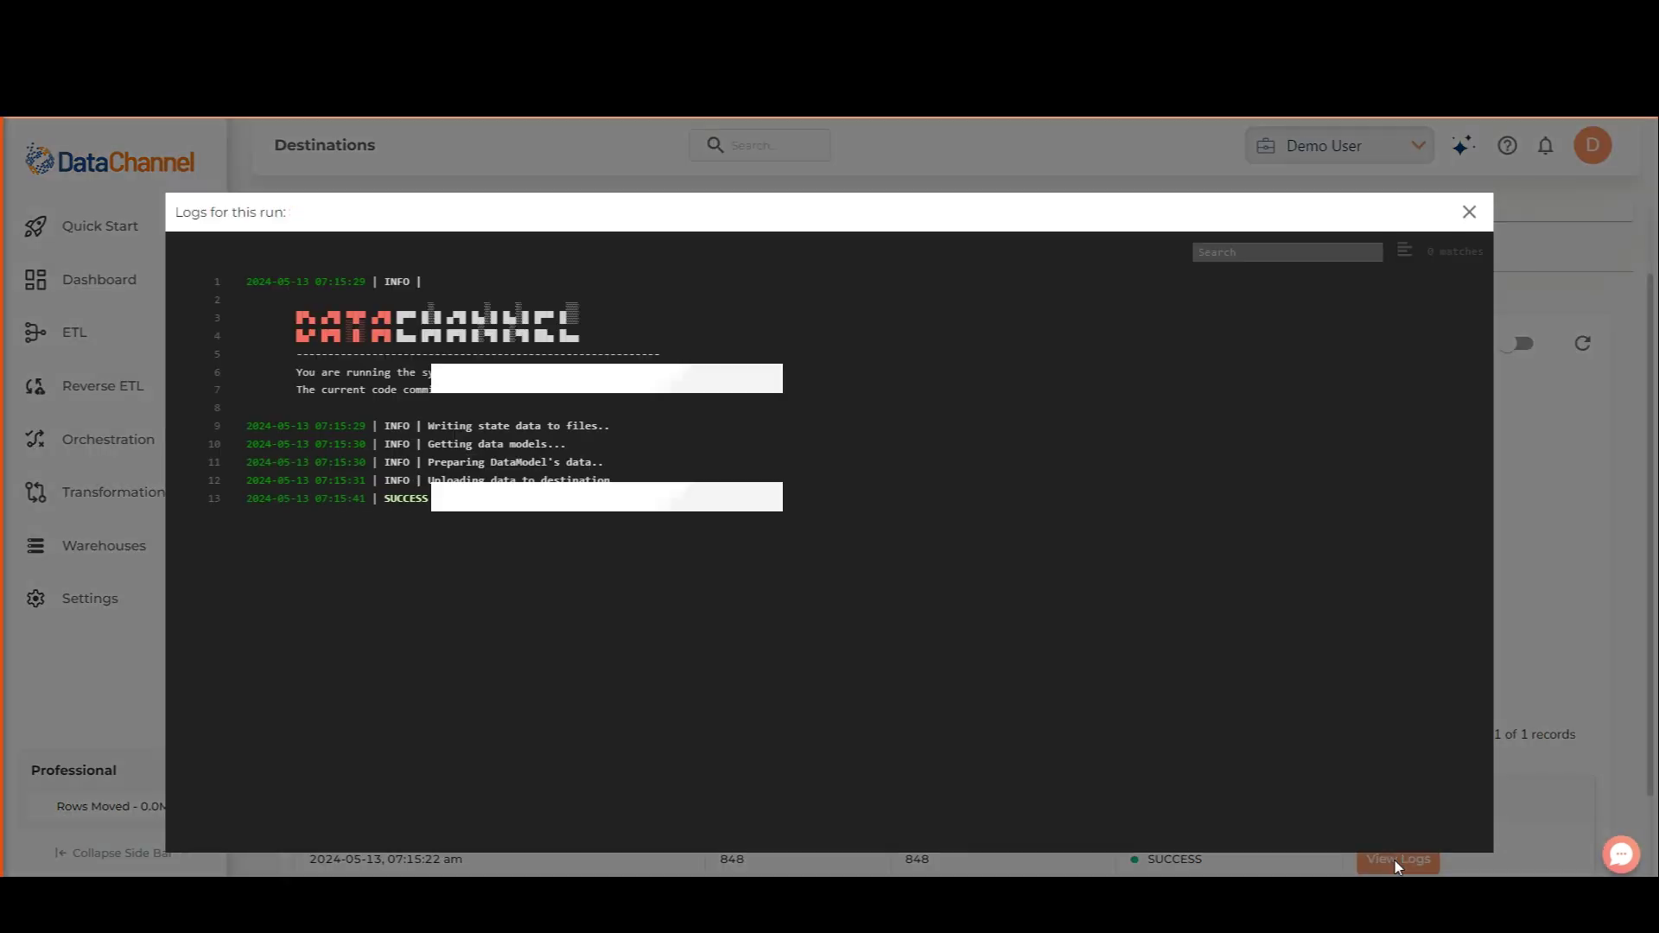